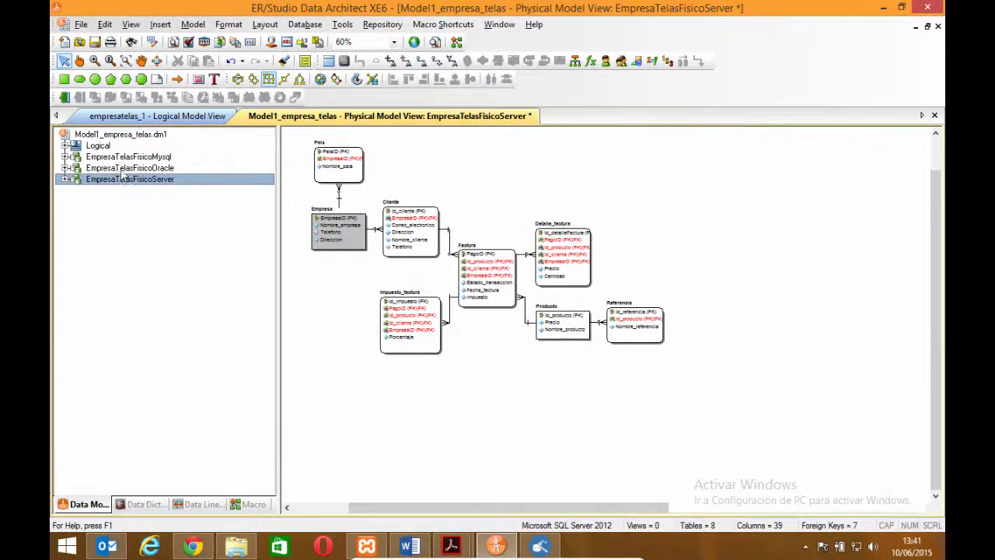
- Start DDL generation for the EmpresaTelasFisicoMysql physical model as a single, ordered script file and preview the SQL for its tables
left_click(131, 157)
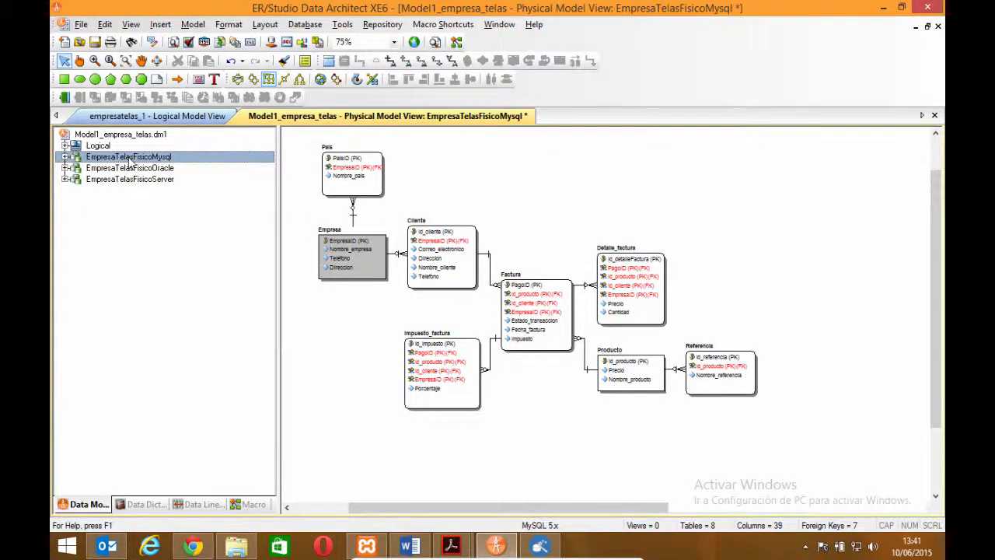
right_click(132, 158)
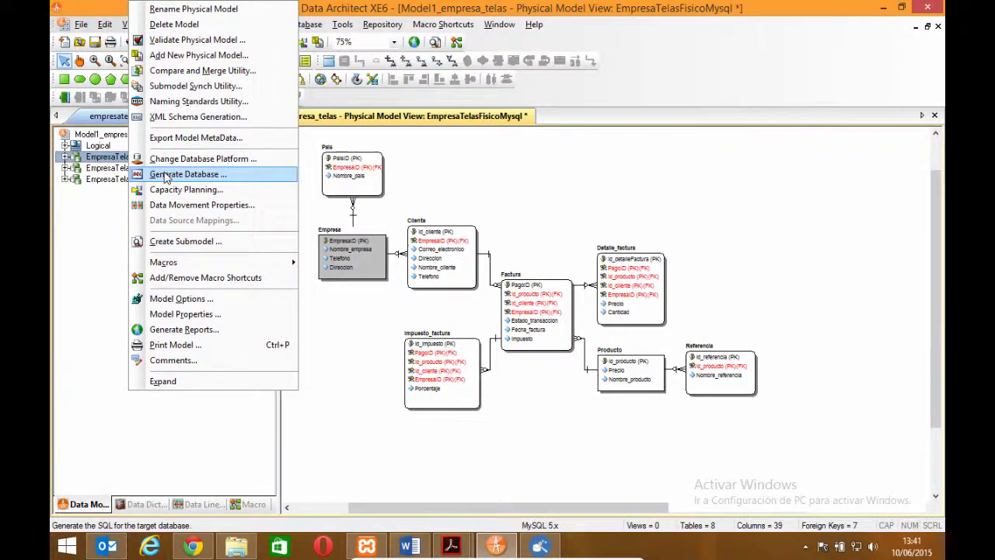
left_click(166, 177)
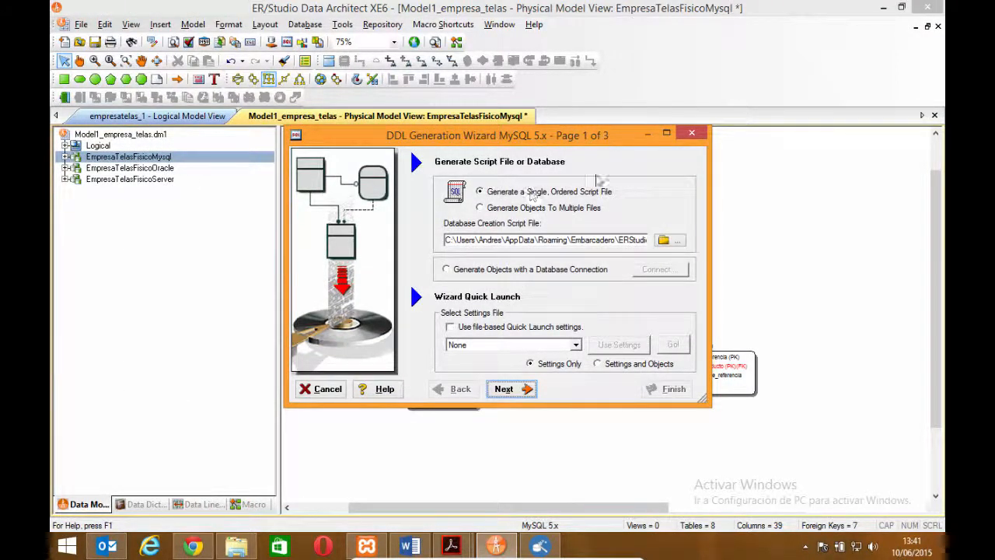
left_click(507, 389)
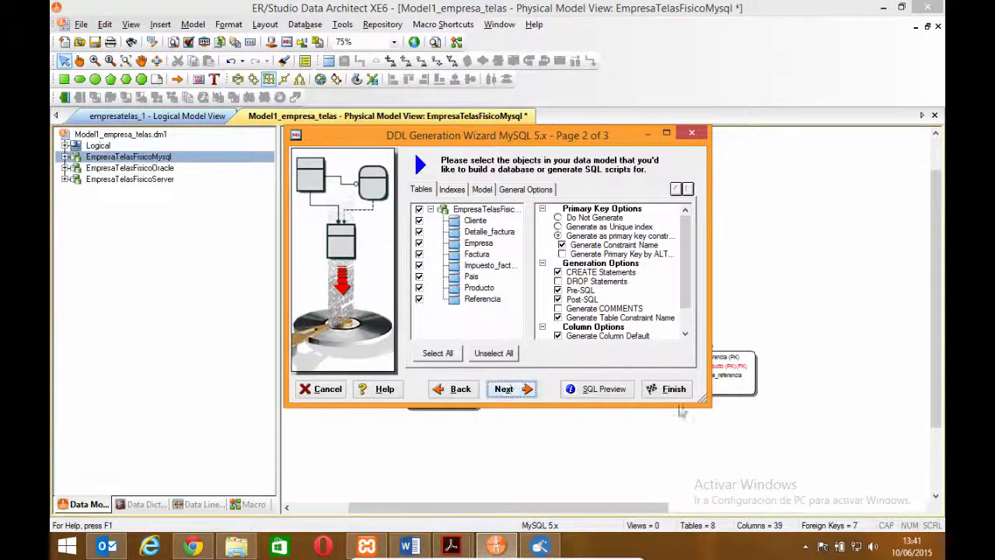
left_click(602, 393)
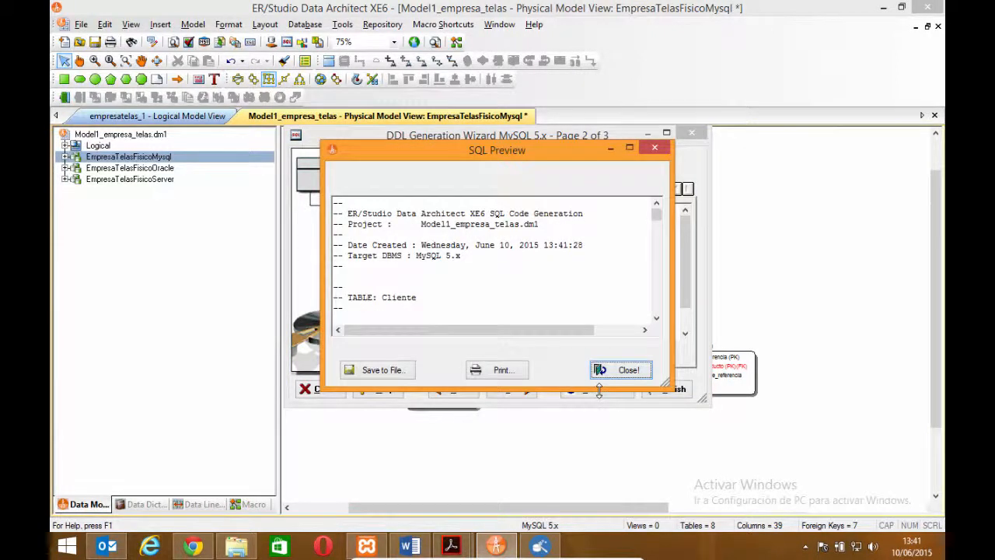
mouse_move(657, 221)
left_mouse_down()
mouse_move(650, 325)
mouse_move(657, 205)
left_mouse_up()
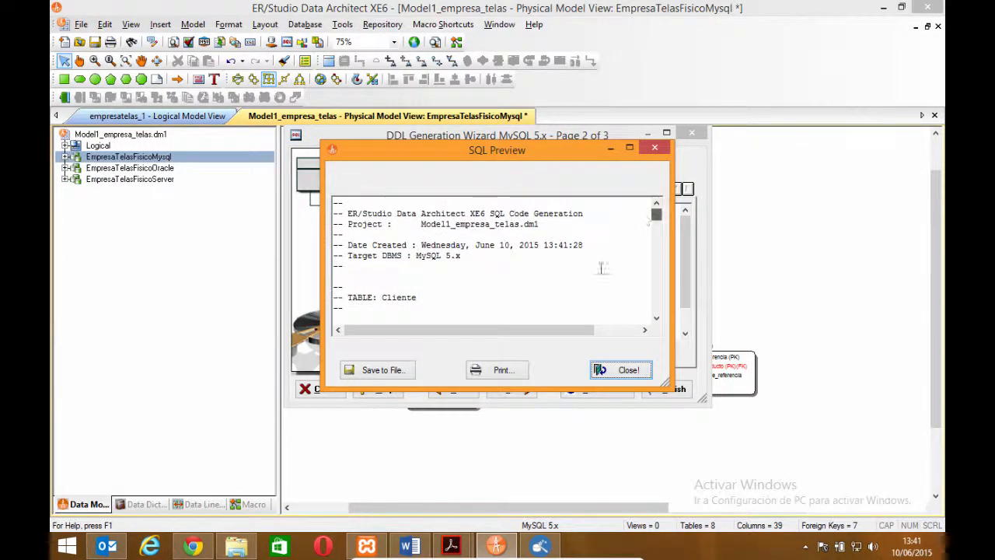
left_click(611, 371)
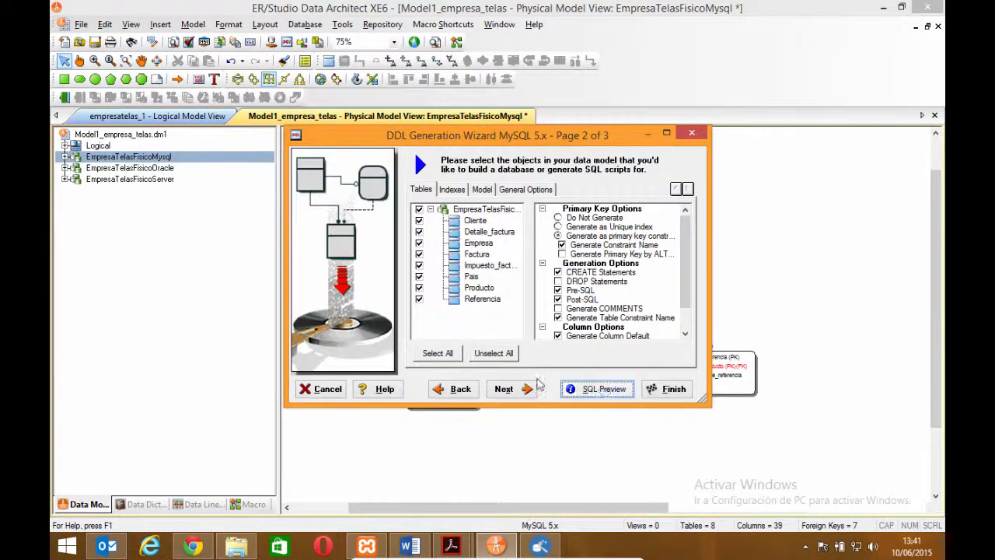
- Advance to the DDL generation summary, review the selected options and look through the SQL preview again
left_click(513, 388)
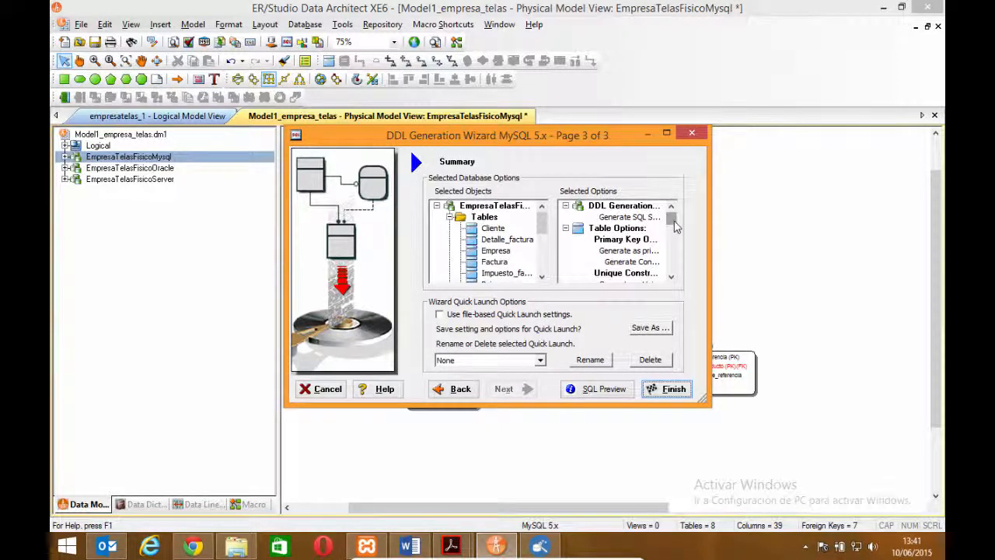
left_click_drag(675, 225, 677, 189)
left_click(614, 389)
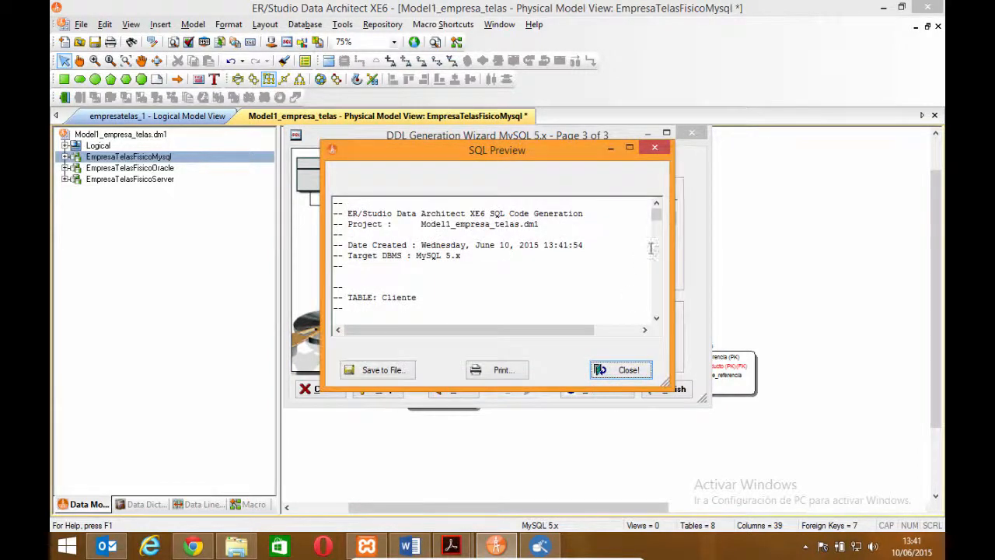
left_click_drag(659, 216, 658, 225)
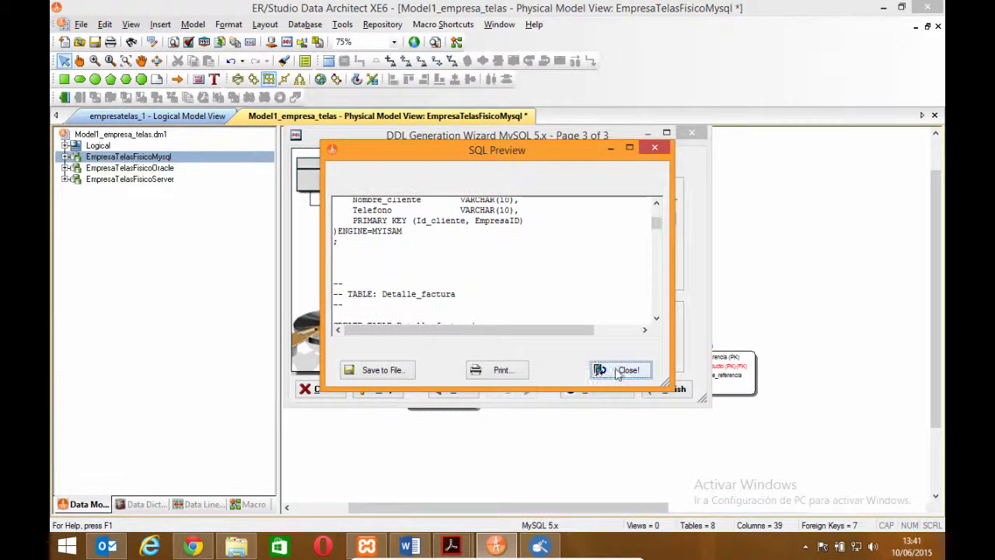
left_click(612, 371)
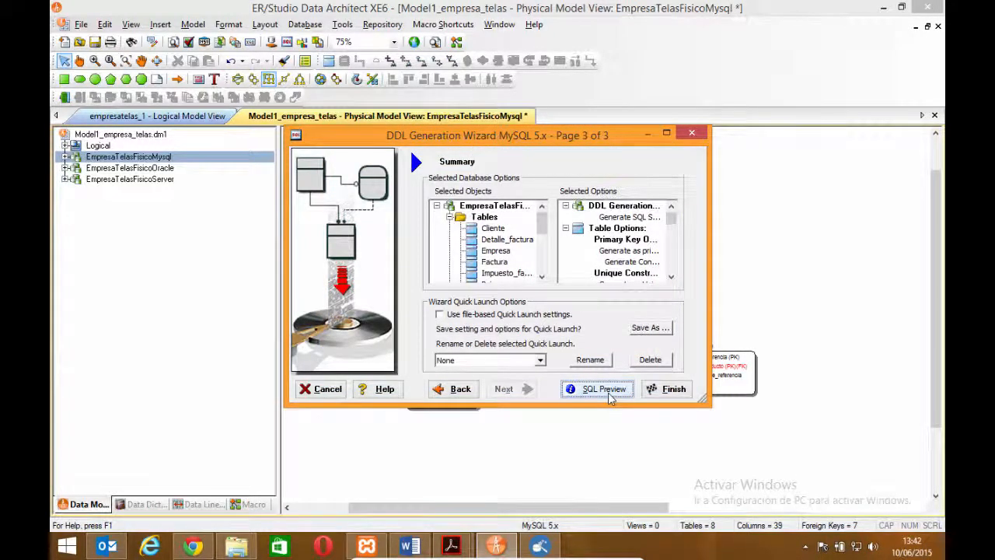
- Try to finish generating the MySQL script, decline overwriting the existing EmpresaTelasFisicoMysql.sql file and cancel the wizard
left_click(672, 390)
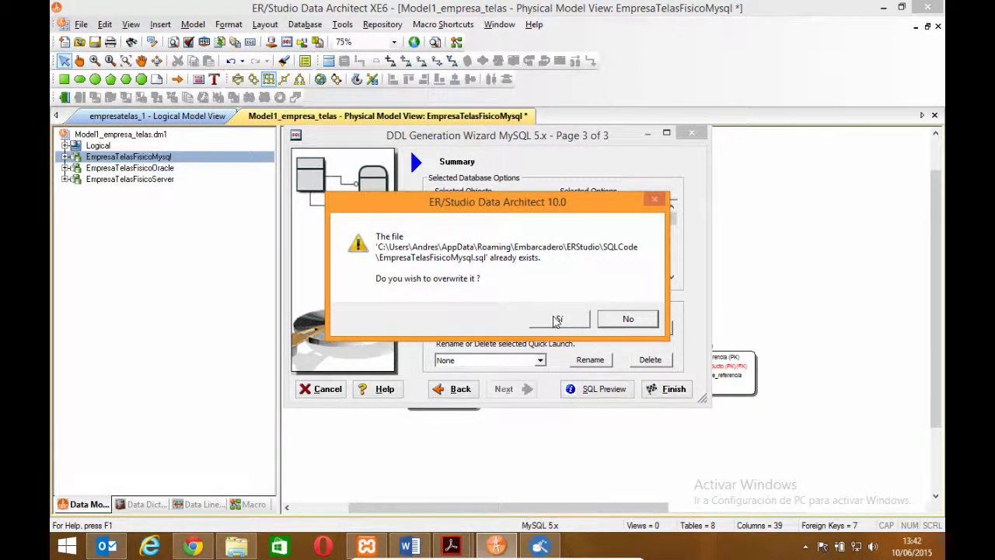
left_click(628, 319)
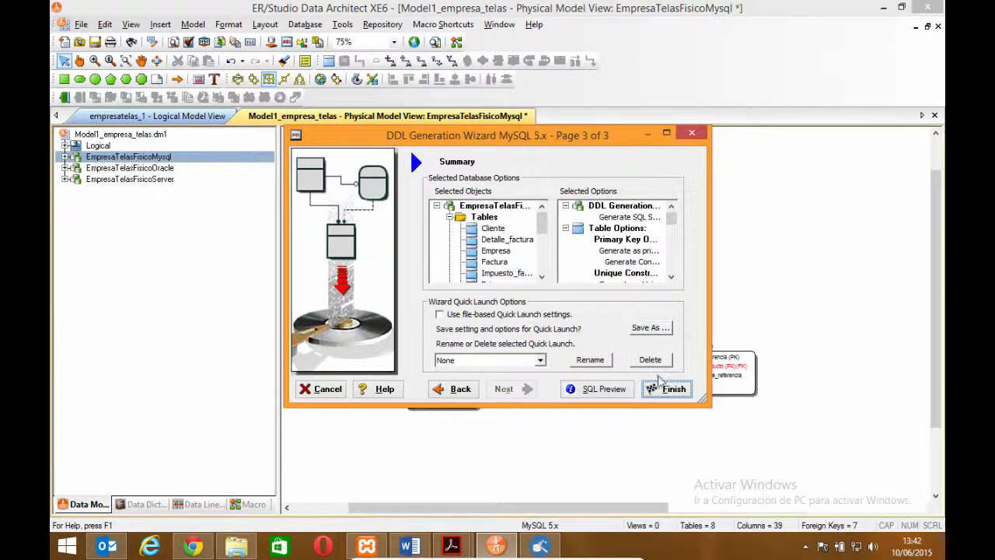
left_click(325, 389)
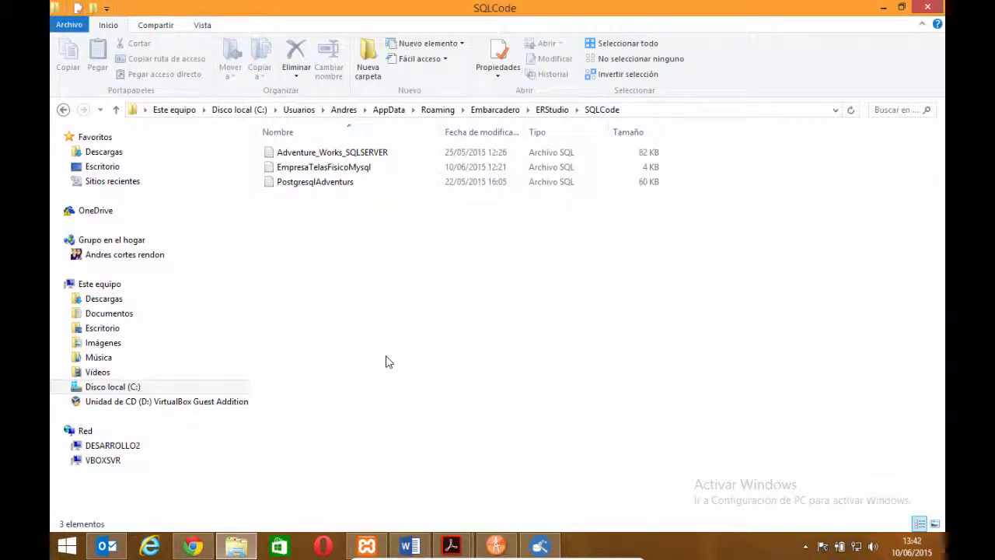
- Open the EmpresaTelasFisicoMysql script from the SQLCode folder with DBArtisan 9.7.1
left_click(355, 173)
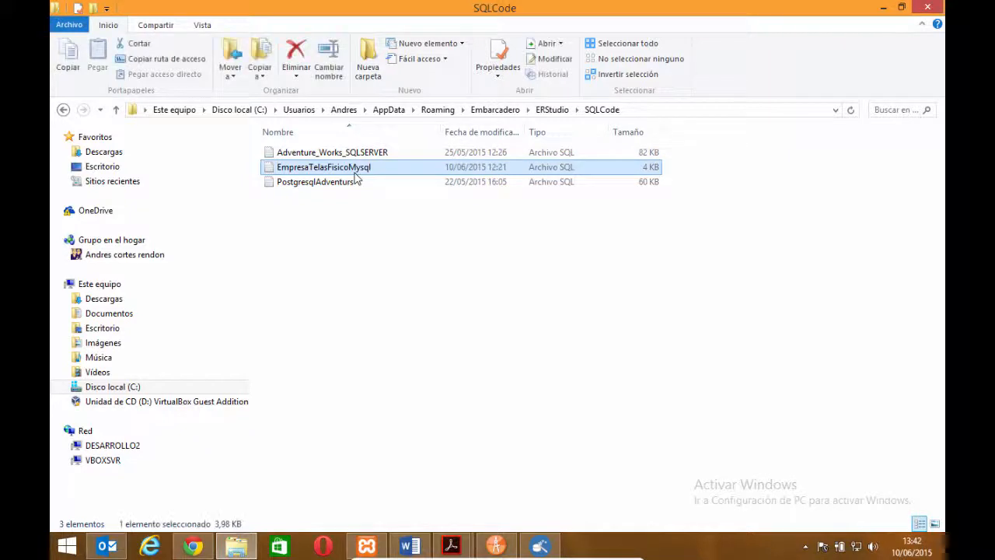
double_click(356, 178)
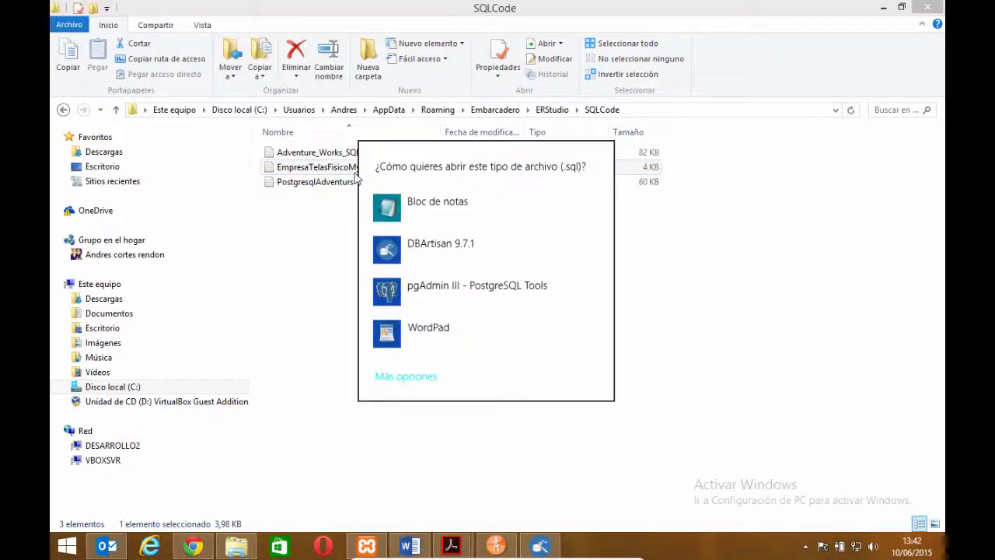
left_click(450, 241)
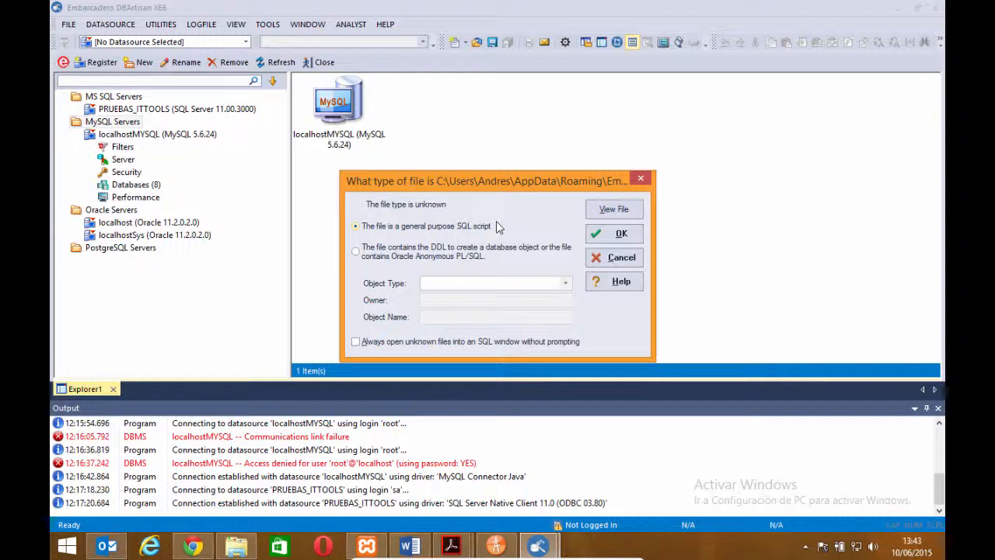
left_click(420, 255)
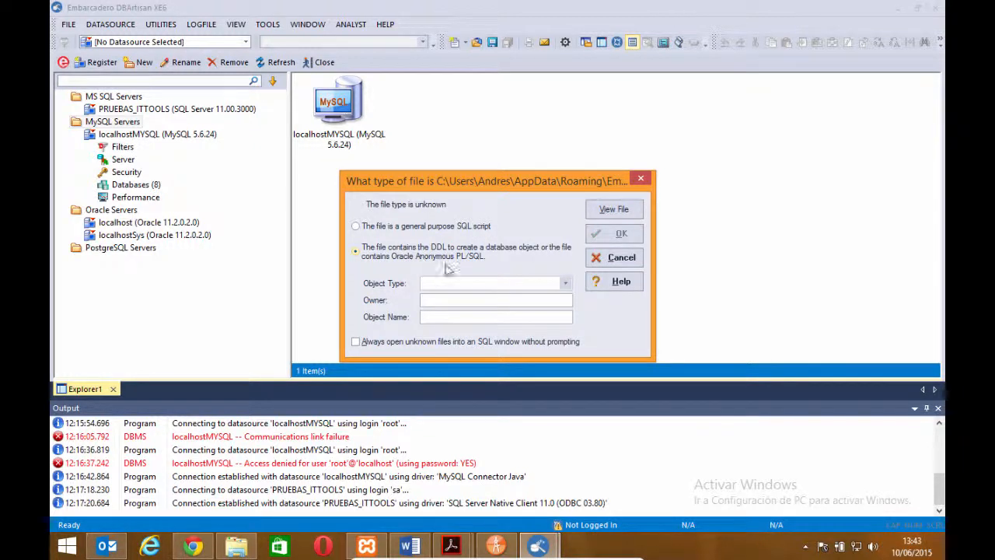
left_click(566, 284)
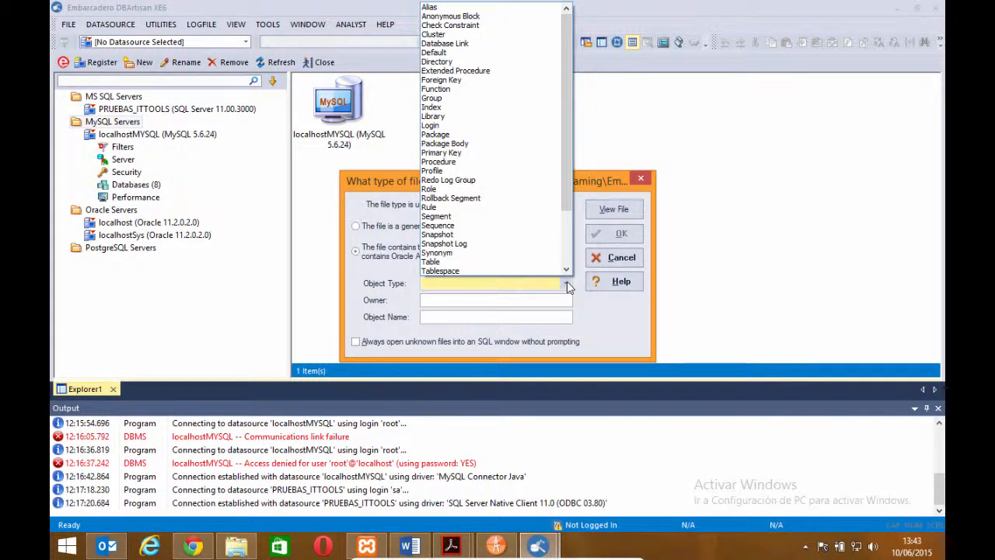
left_click(569, 287)
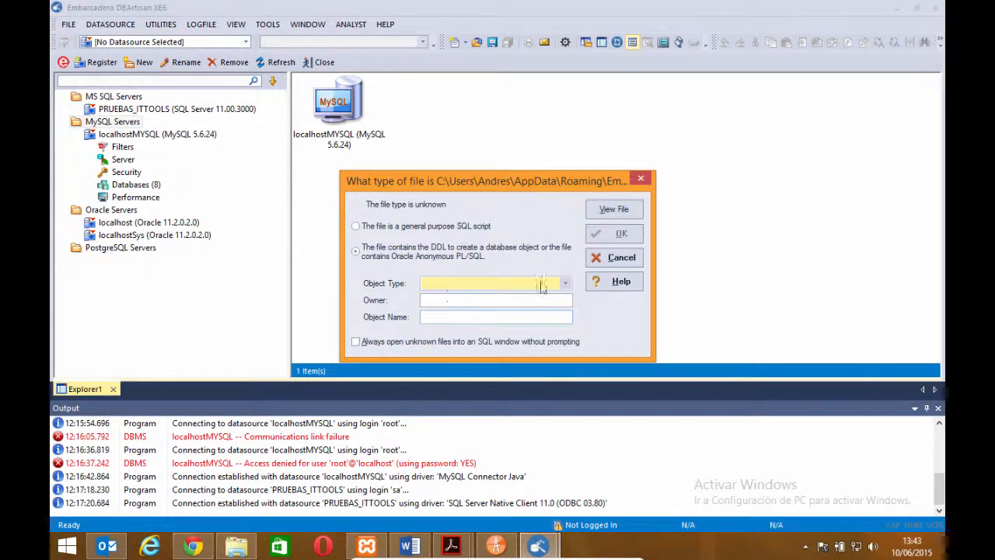
left_click(566, 283)
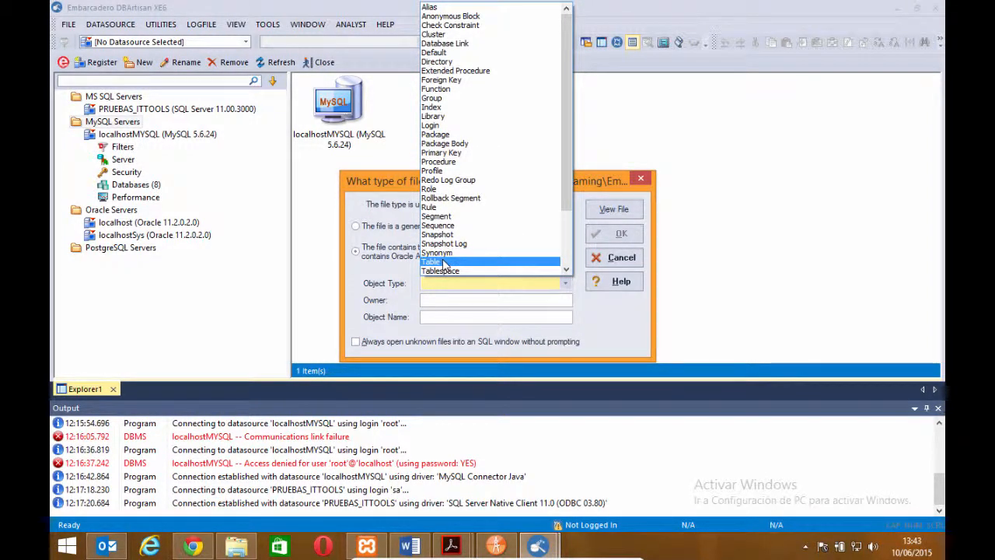
left_click(443, 264)
left_click(450, 281)
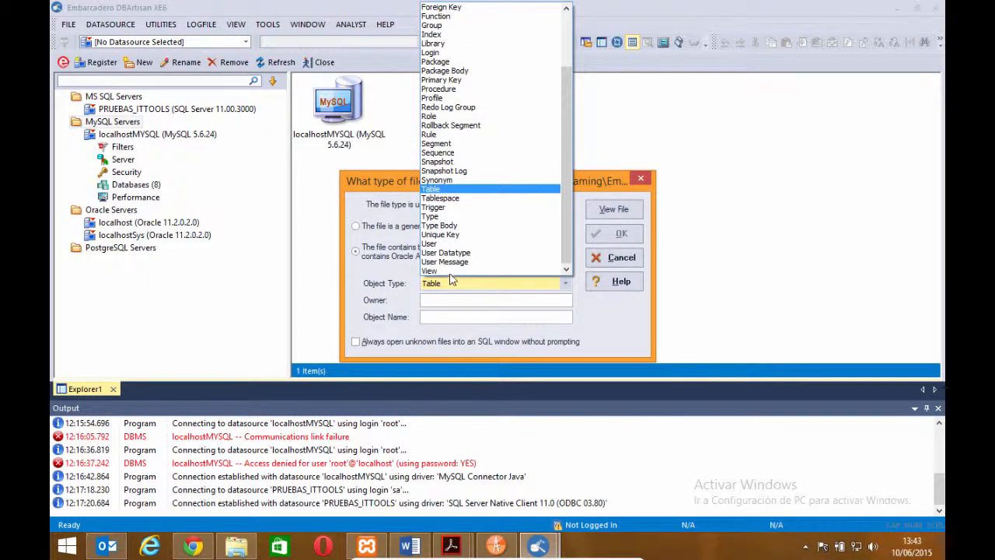
- Open the file as a general purpose SQL script
left_click(393, 231)
left_click(392, 230)
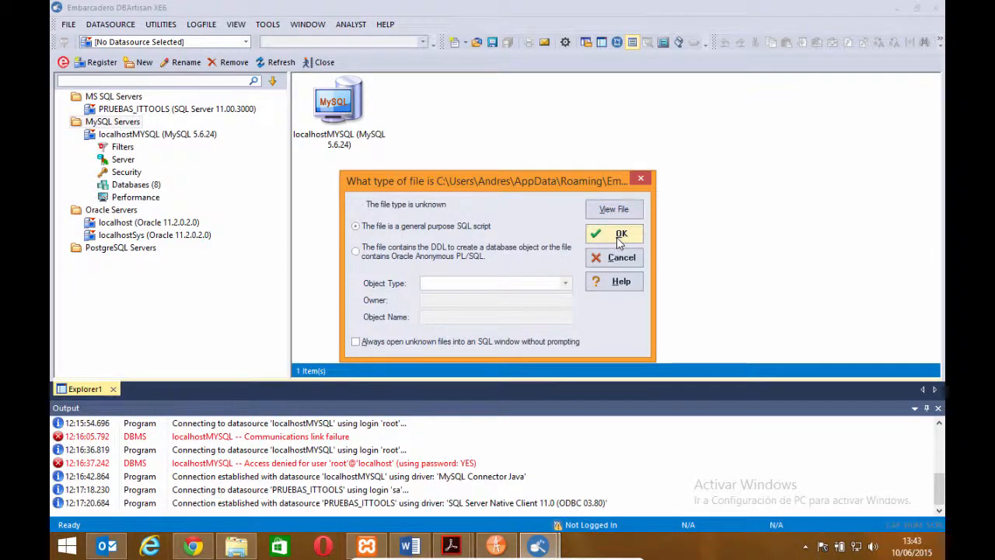
left_click(620, 236)
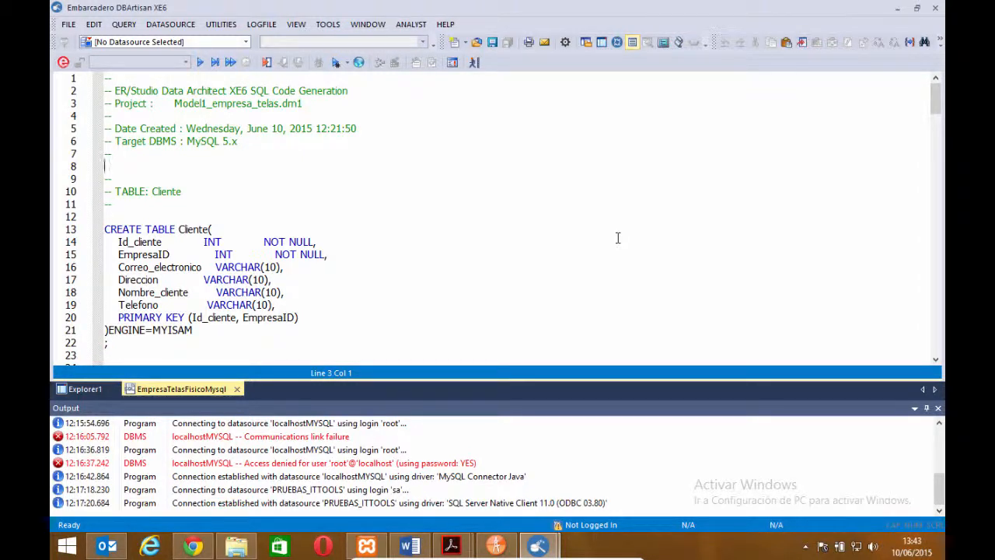
- Review the script's CREATE TABLE statements from Cliente to Factura and return to its first line
key("Down")
key("Down")
key("Down")
key("Down")
key("Down")
key("Down")
key("Down")
key("Down")
key("Down")
key("Down")
key("Down")
key("Down")
key("Down")
key("Down")
key("Down")
key("Down")
key("Down")
key("Down")
key("Down")
key("Down")
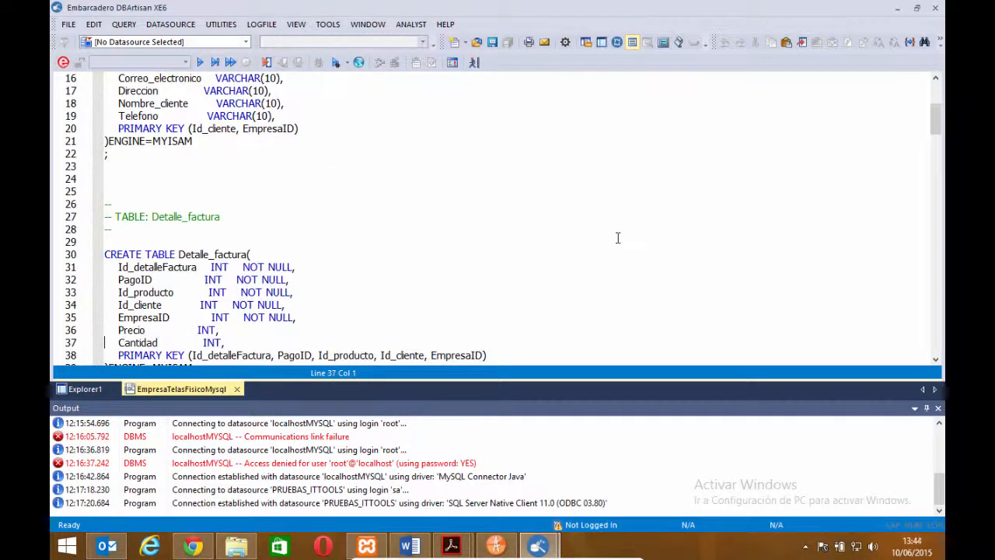
key("Down")
key("Down")
key("Down")
key("Down")
key("Down")
key("Down")
key("Down")
key("Down")
key("Down")
key("Down")
key("Down")
key("Down")
key("Down")
key("Down")
key("Down")
key("Down")
key("Down")
key("Down")
key("Down")
key("Down")
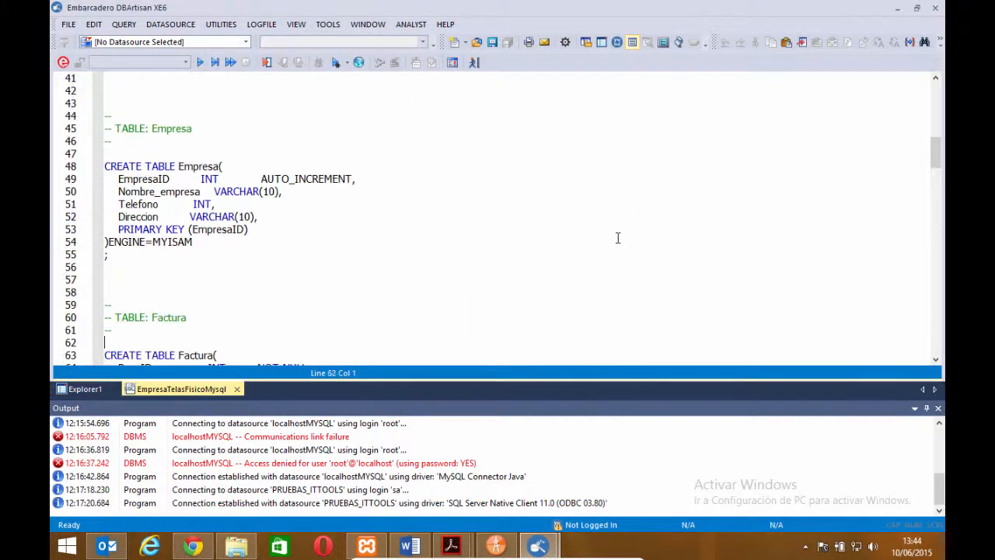
key("Up")
key("Up")
key("Up")
key("Up")
key("Up")
key("Up")
key("Up")
key("Up")
key("Up")
key("Up")
key("Up")
key("Up")
key("Up")
key("Up")
key("Up")
key("Up")
key("Up")
key("Up")
key("Up")
key("Up")
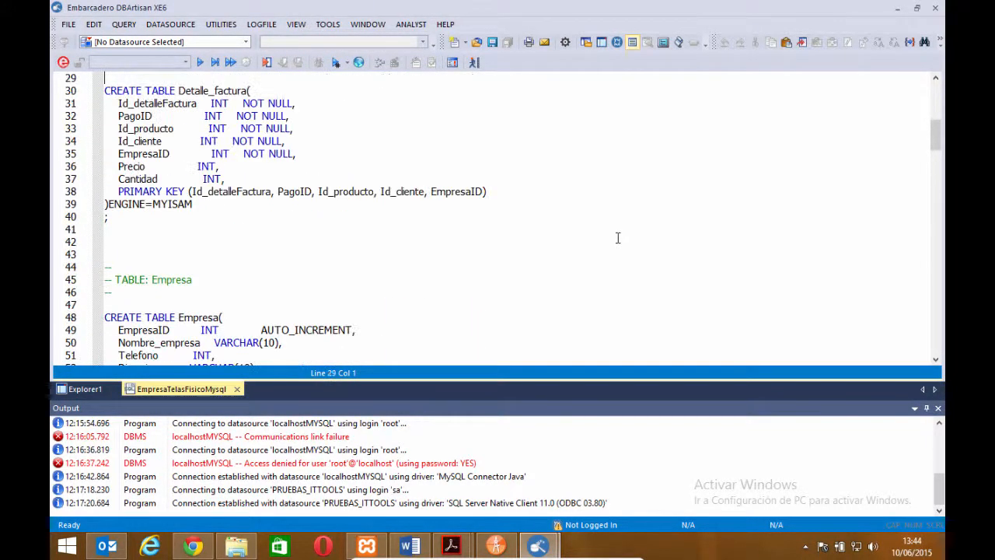
key("Up")
key("Up")
key("Up")
key("Up")
key("Up")
key("Up")
key("Up")
key("Up")
key("Up")
key("Up")
key("Up")
key("Up")
key("Up")
key("Up")
key("Up")
key("Up")
key("Up")
key("Up")
key("Up")
key("Up")
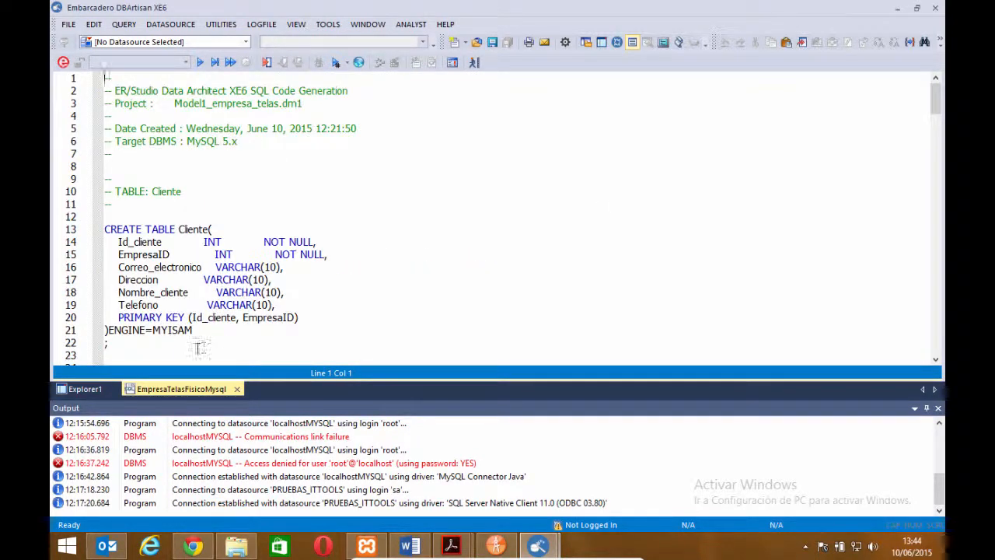
- Return to the datasource explorer and list the databases of the localhostMYSQL server
left_click(97, 391)
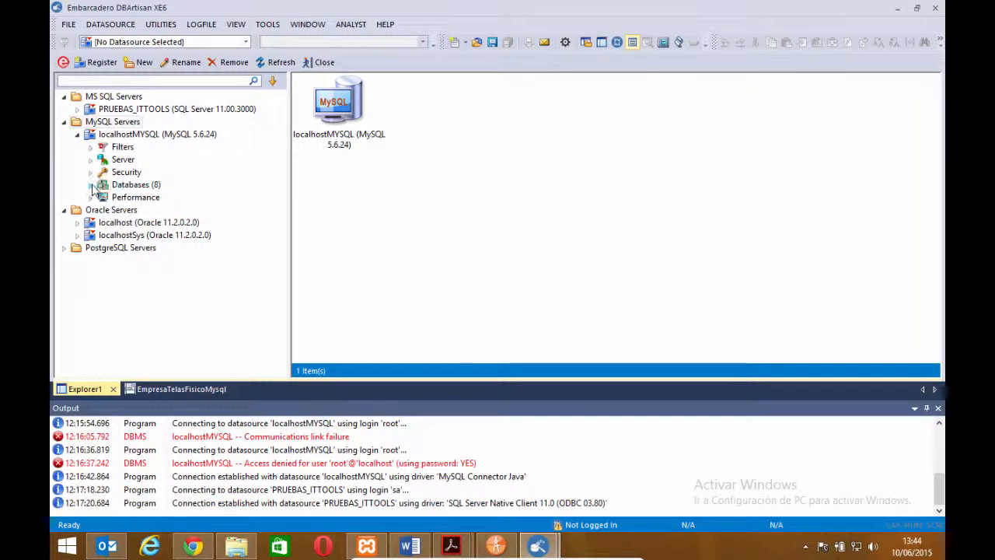
double_click(115, 187)
left_click(117, 186)
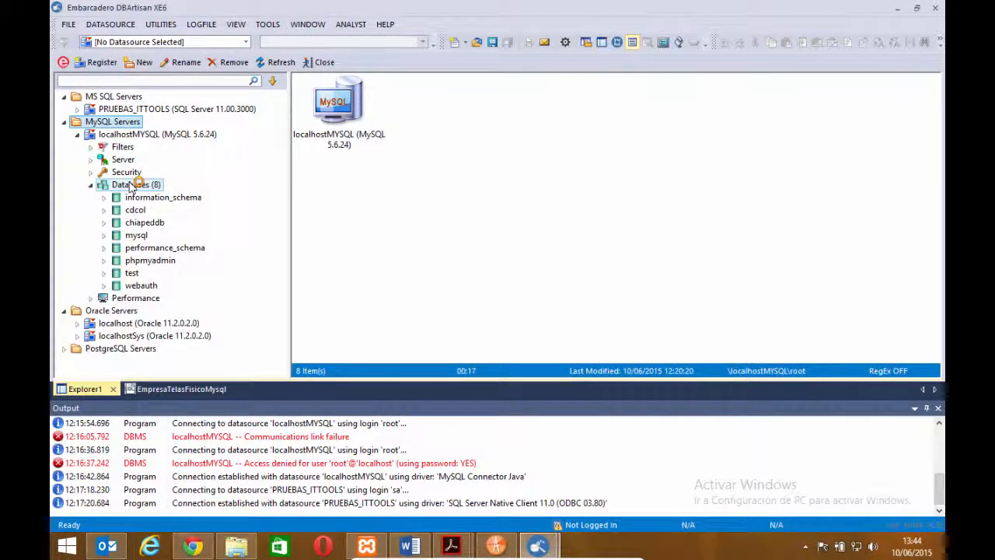
left_click(495, 546)
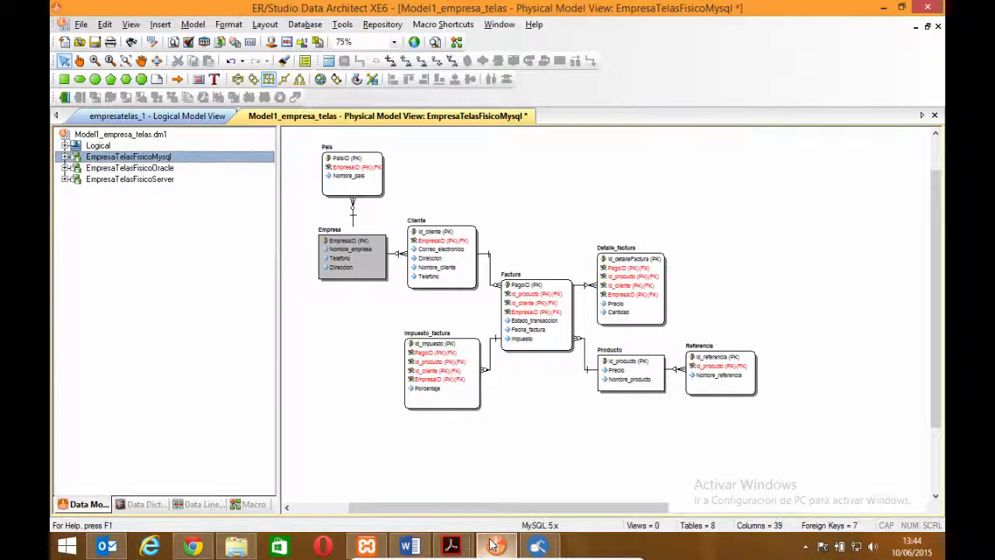
left_click(494, 546)
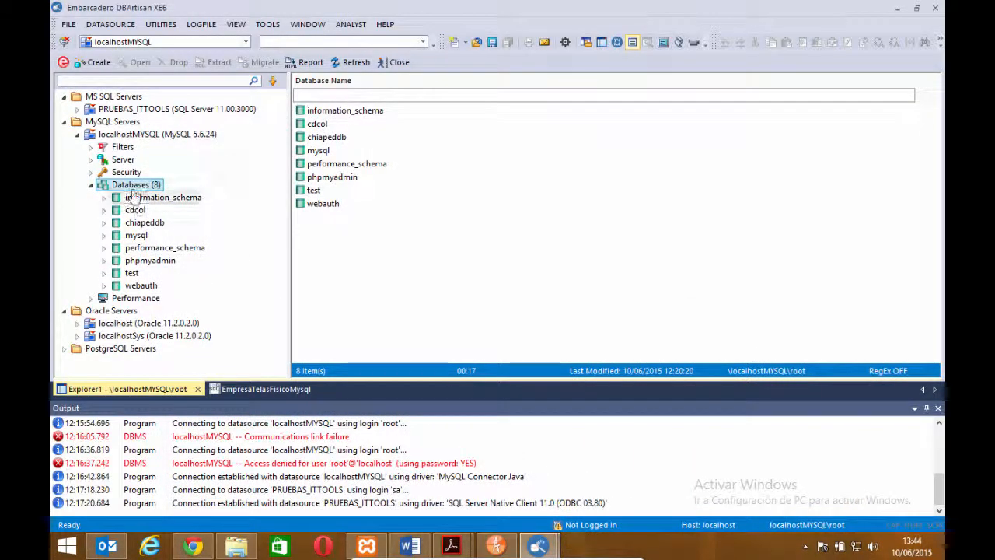
- Start a new database named Empresa_Telas, leaving its default character set and collation blank
left_click(92, 64)
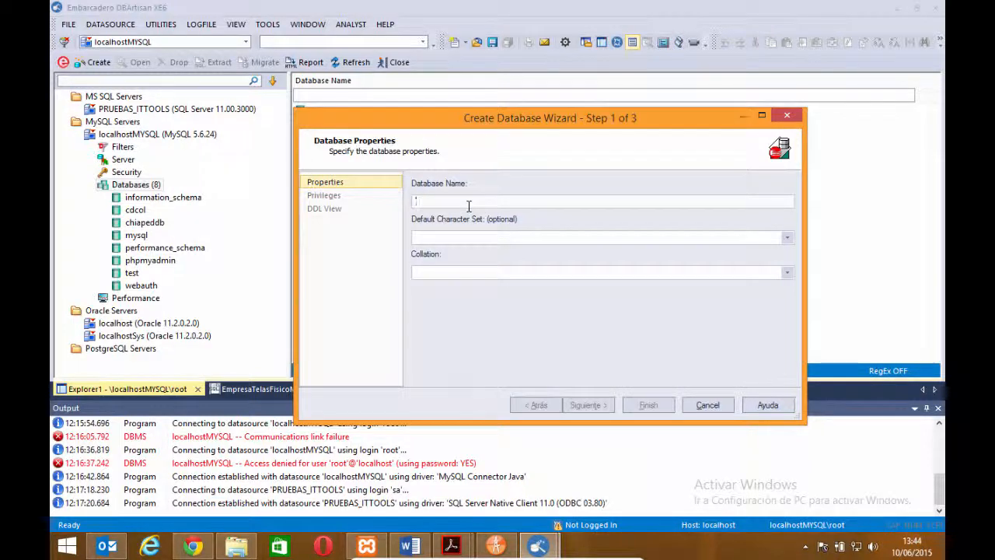
type("Empresa_Telas")
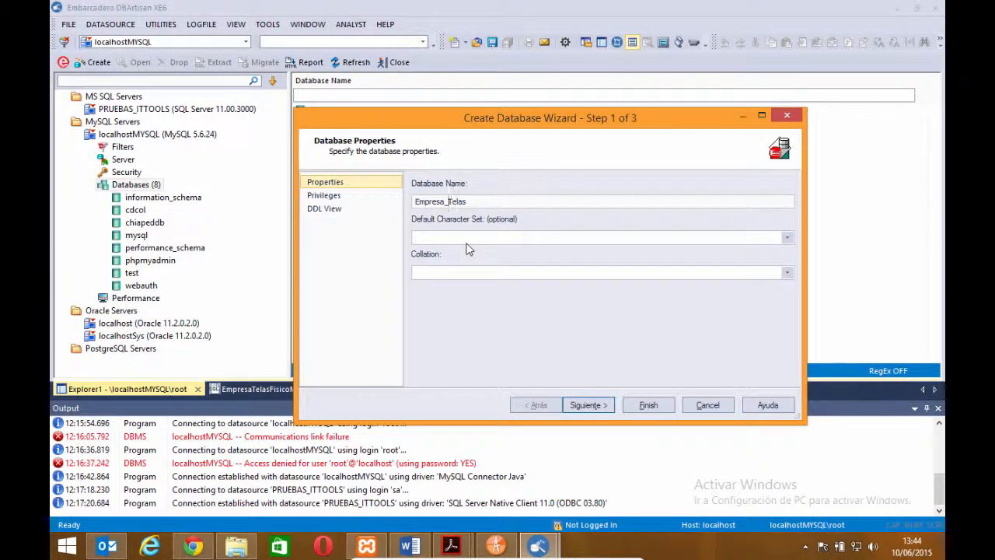
left_click(787, 238)
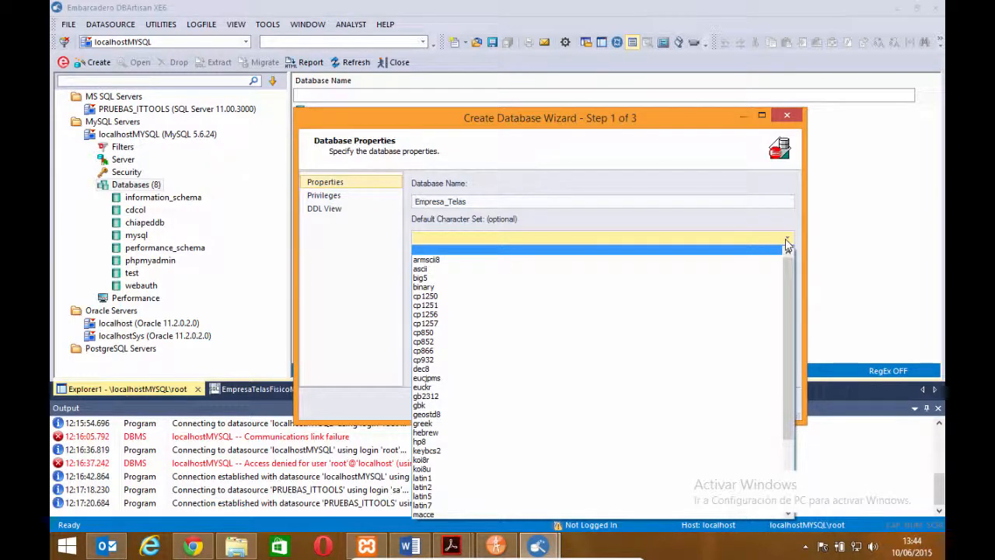
left_click(787, 245)
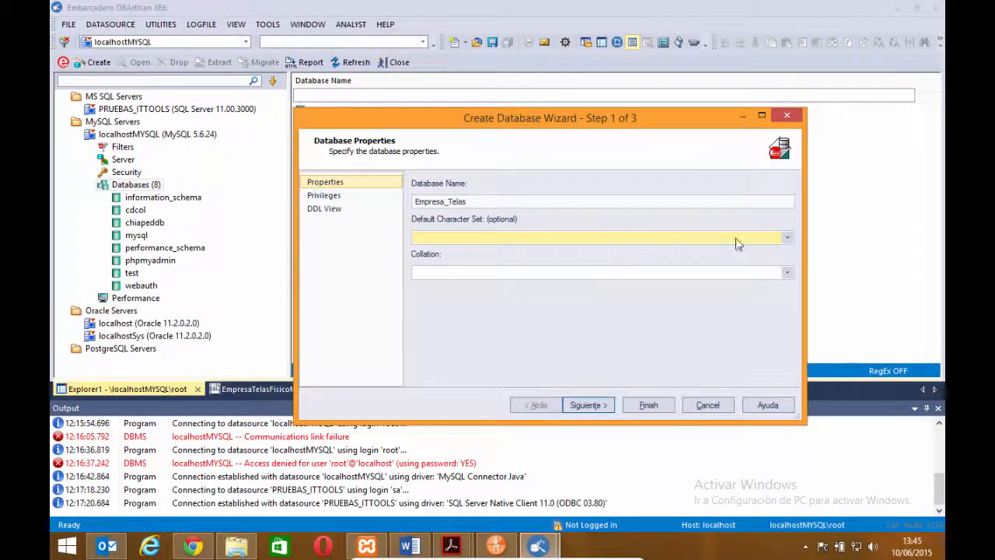
left_click(786, 240)
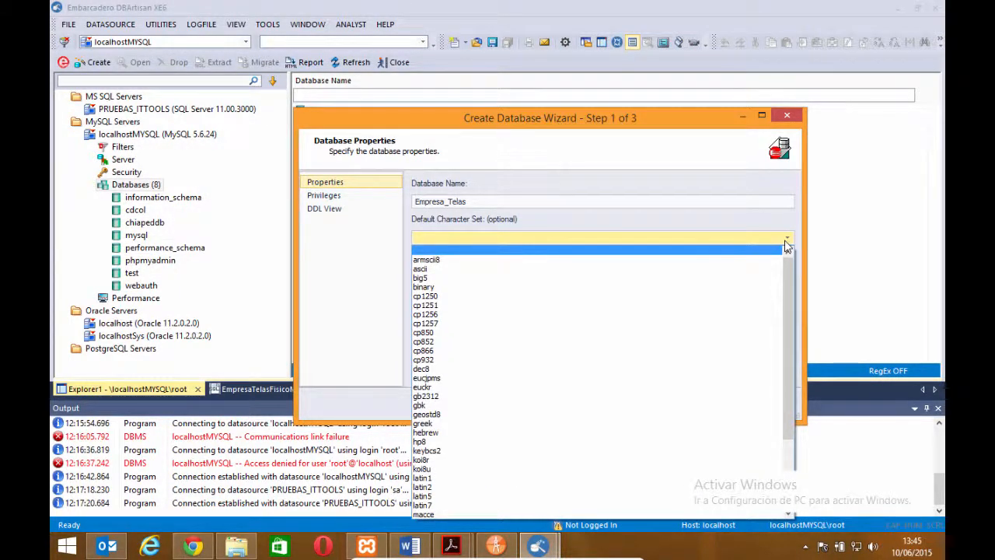
left_click(787, 247)
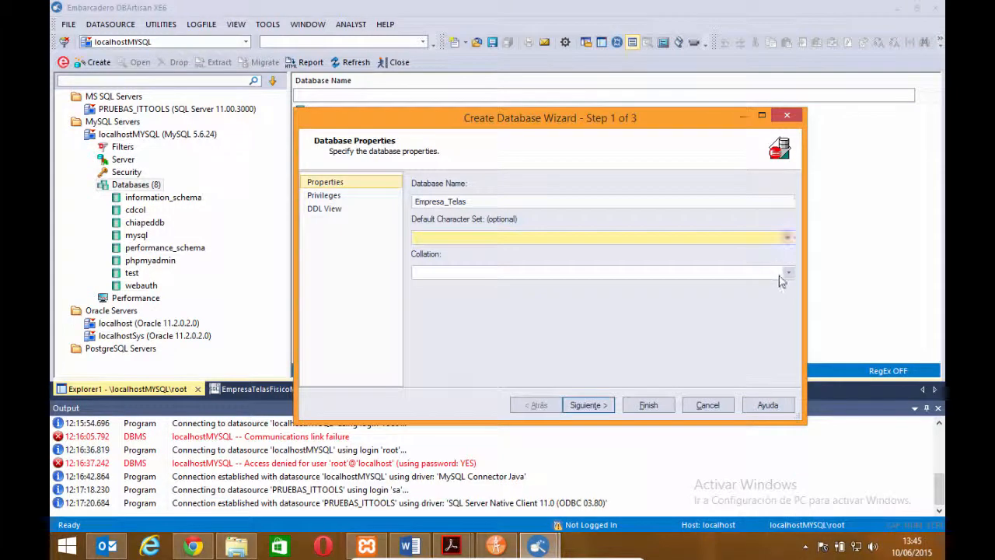
left_click(786, 276)
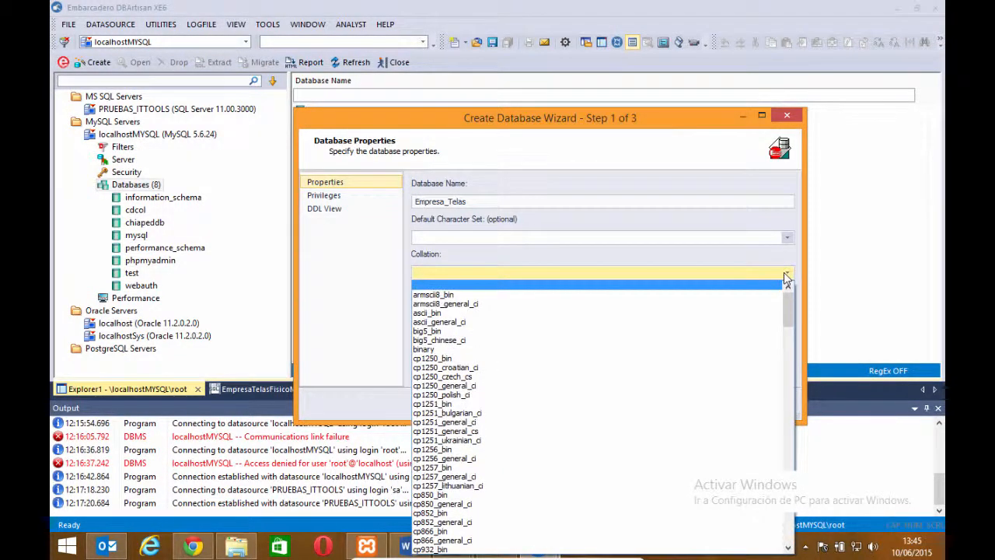
left_click(785, 275)
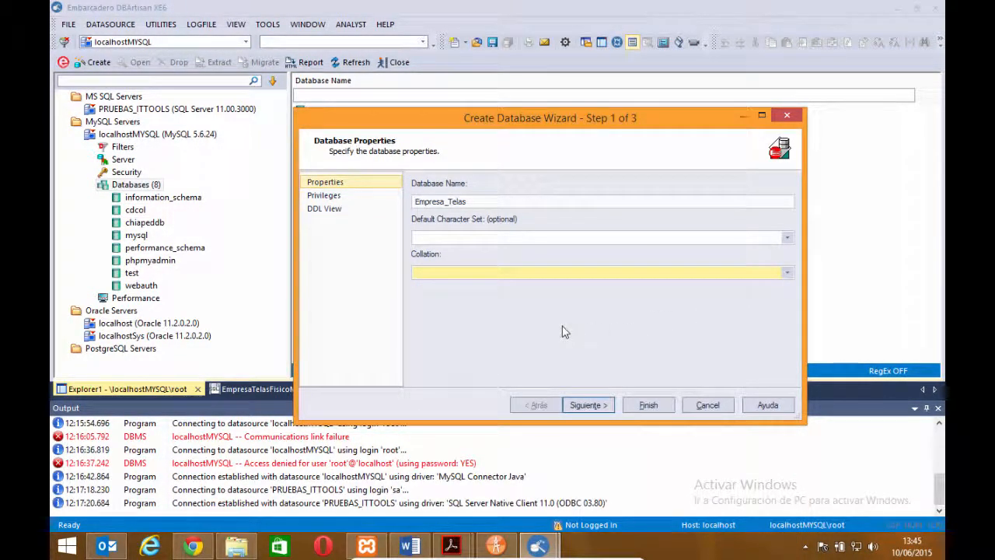
- Review the initial privileges for the new database and preview its generated CREATE DATABASE statement
left_click(329, 196)
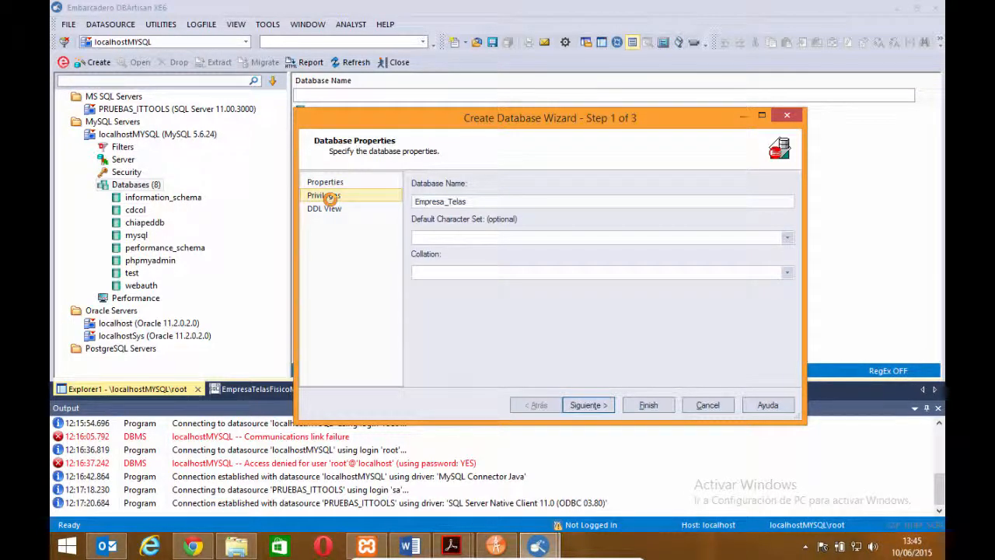
left_click(330, 197)
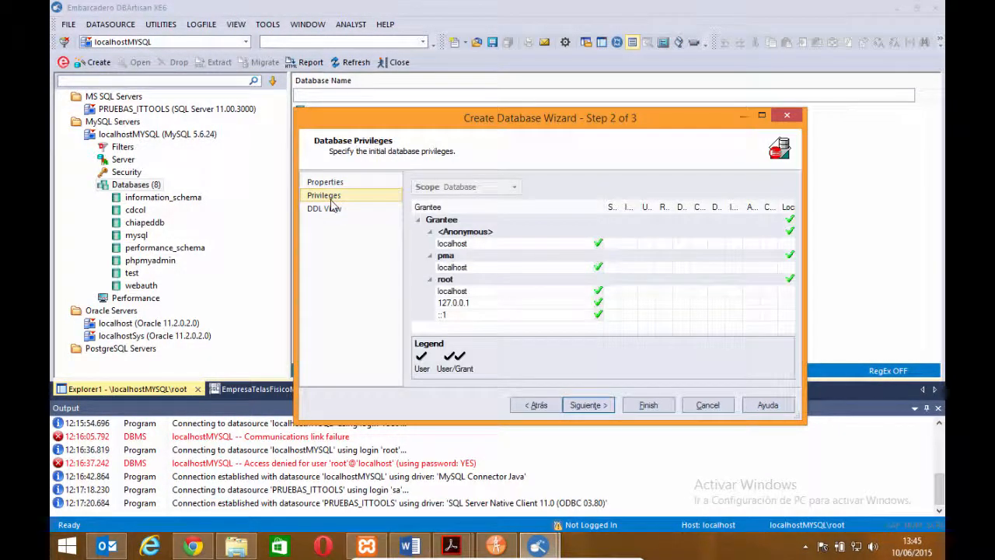
left_click(762, 115)
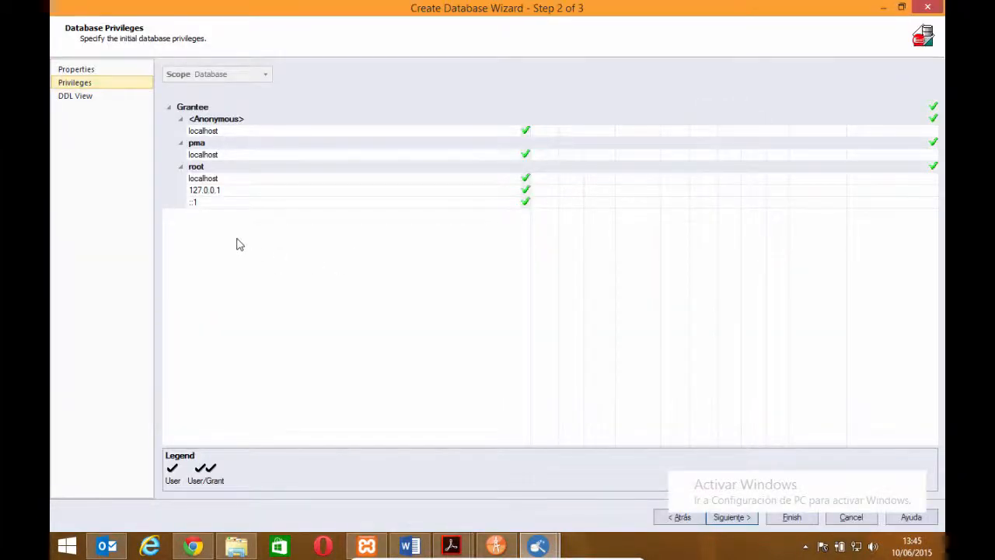
left_click(86, 97)
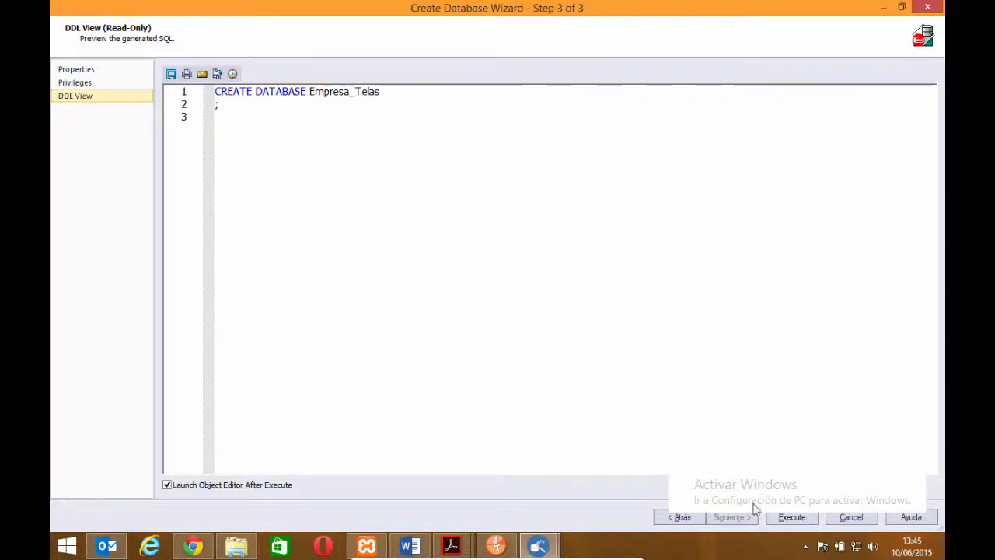
- Execute the CREATE DATABASE statement for Empresa_Telas and exit the wizard
left_click(777, 517)
left_click(652, 408)
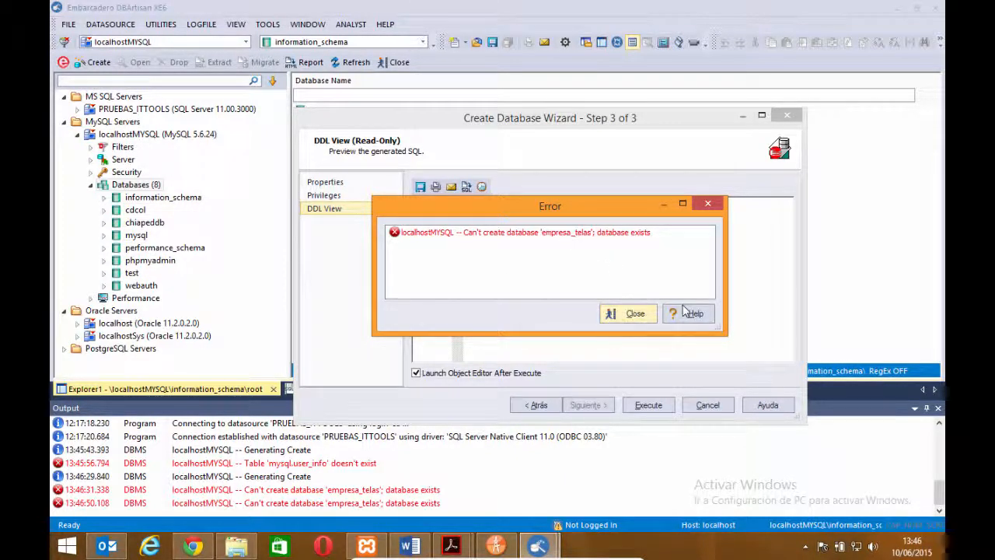
left_click(633, 314)
left_click(701, 403)
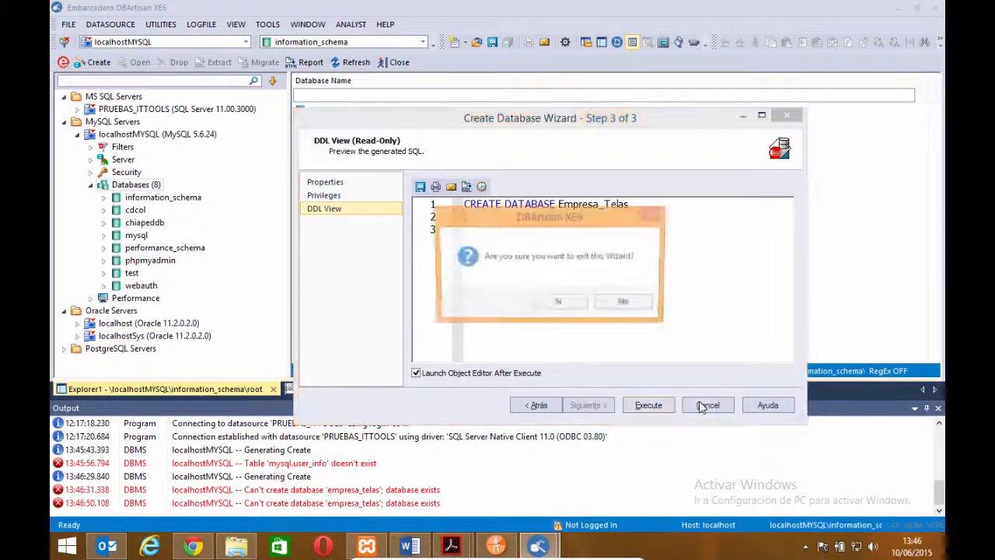
left_click(563, 301)
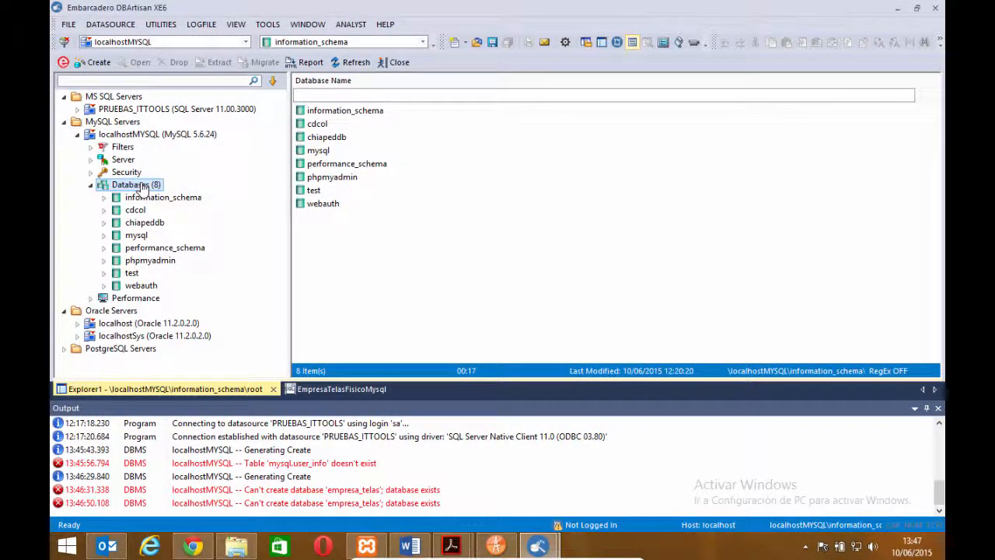
- Refresh the database list of localhostMYSQL and inspect the tables of empresa_telas
right_click(142, 189)
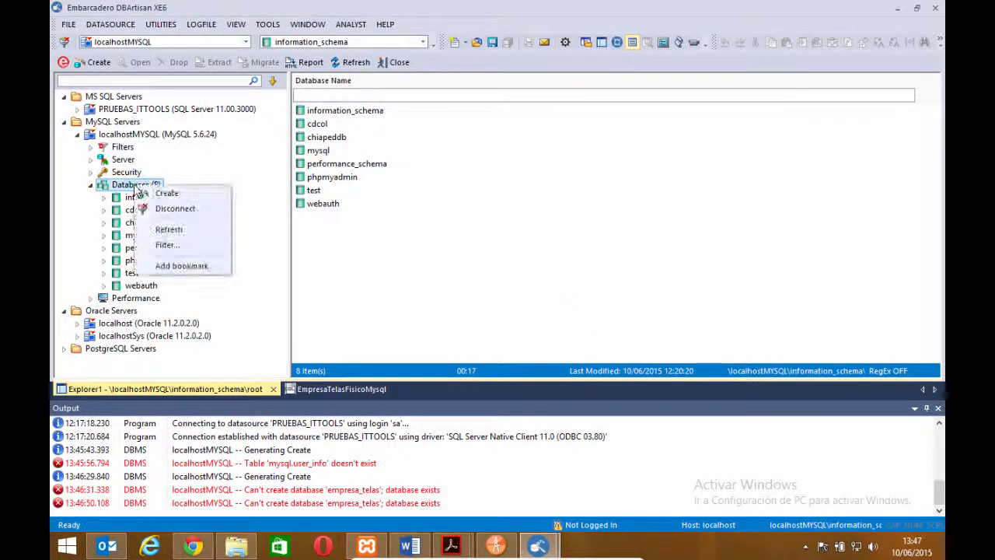
left_click(169, 231)
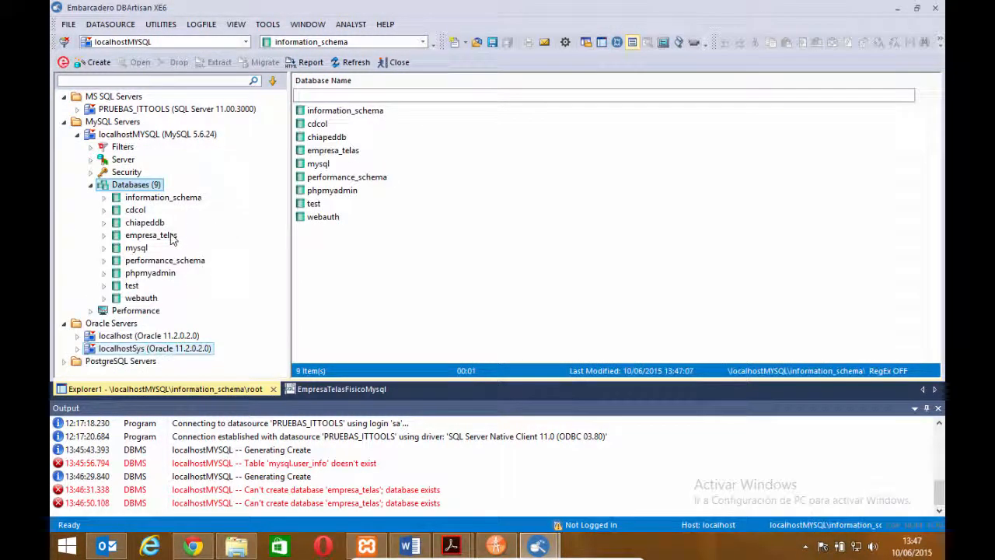
left_click(152, 235)
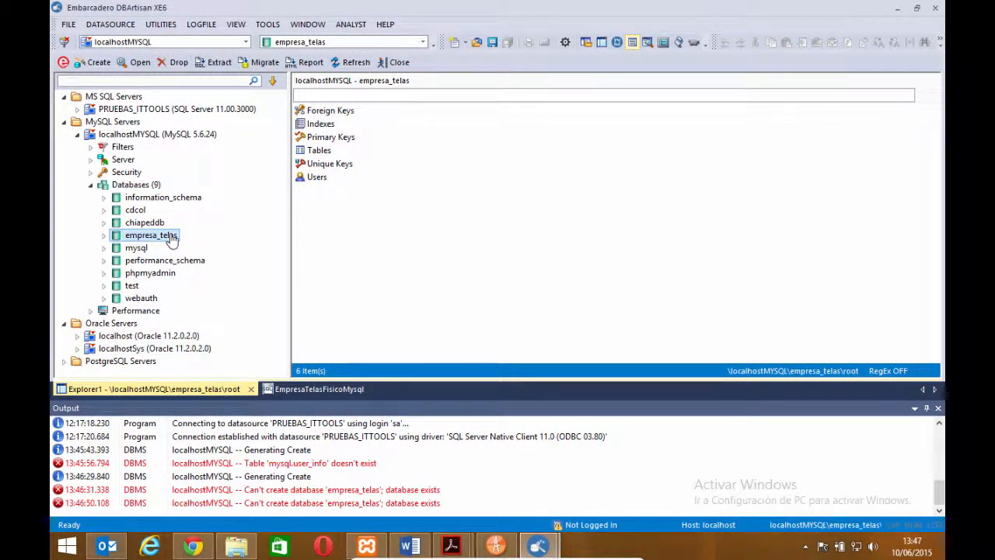
left_click(104, 235)
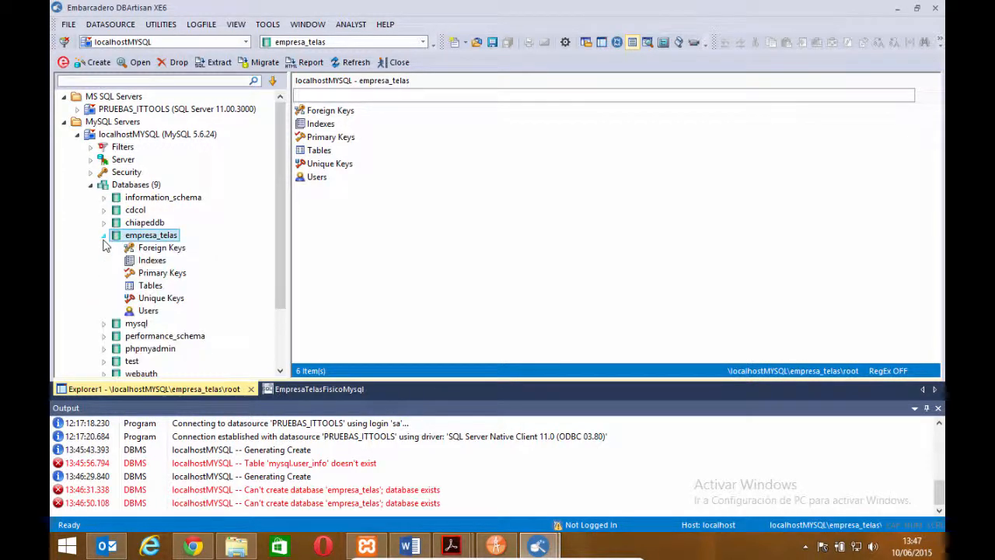
left_click(152, 286)
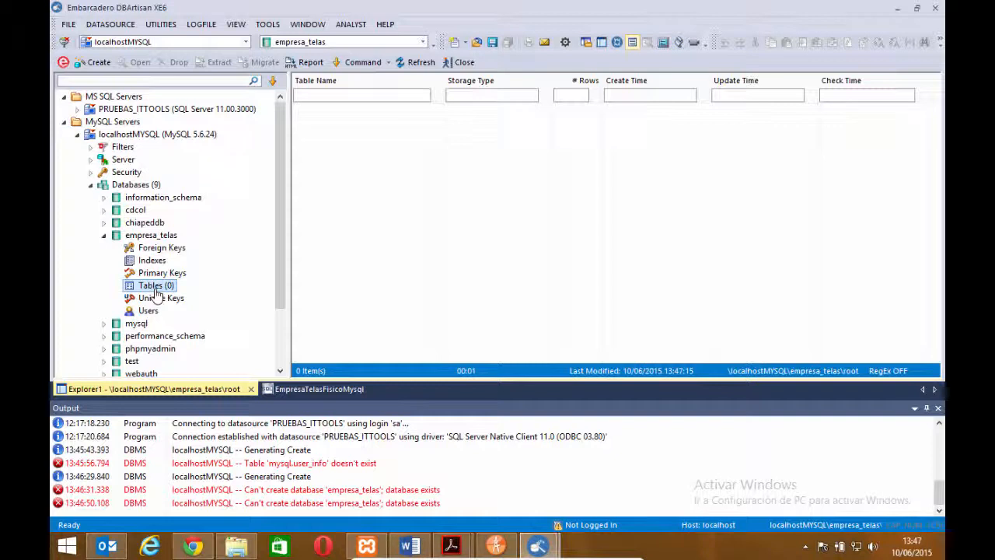
left_click(104, 237)
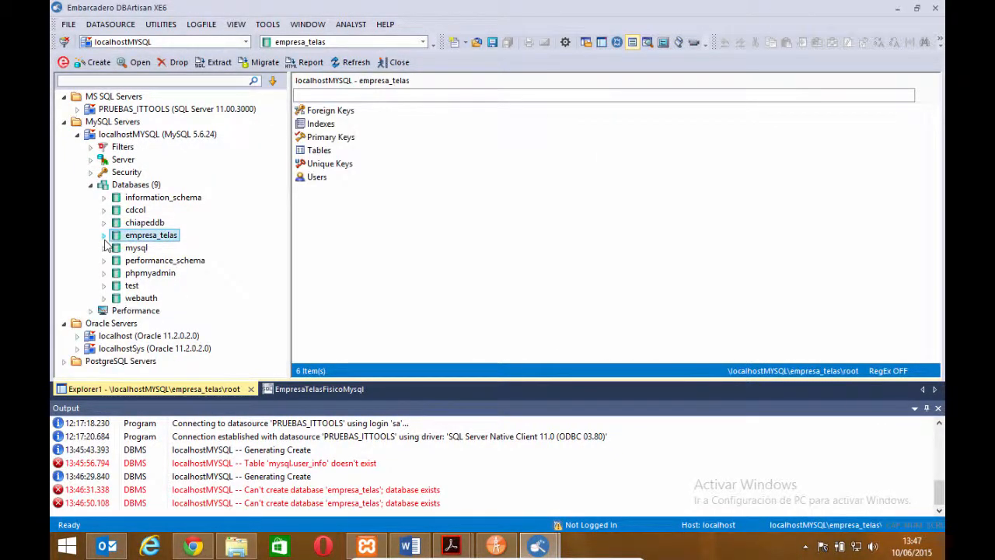
left_click(104, 236)
left_click(147, 289)
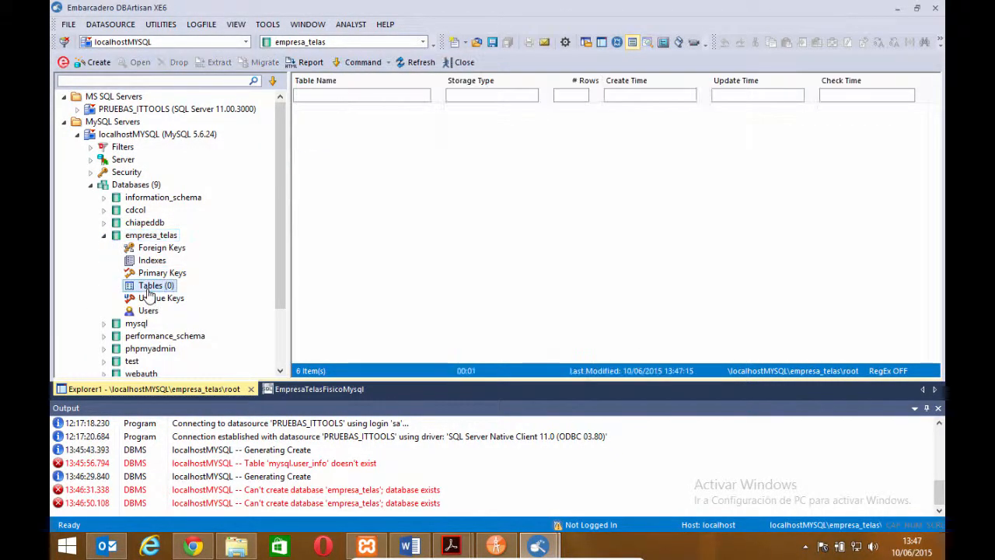
left_click(104, 236)
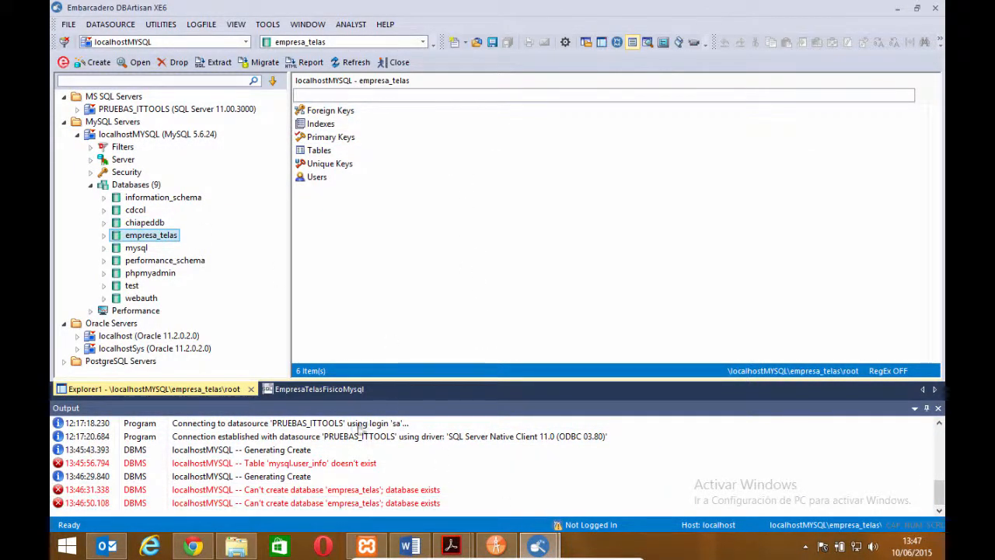
- Connect the EmpresaTelasFisicoMysql script to the empresa_telas database on localhostMYSQL and execute it
left_click(324, 389)
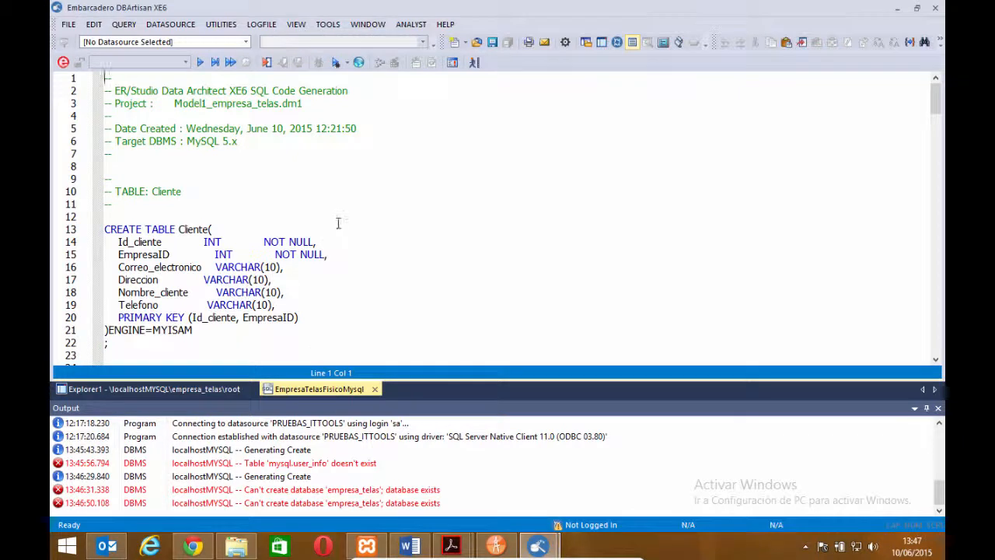
left_click(246, 41)
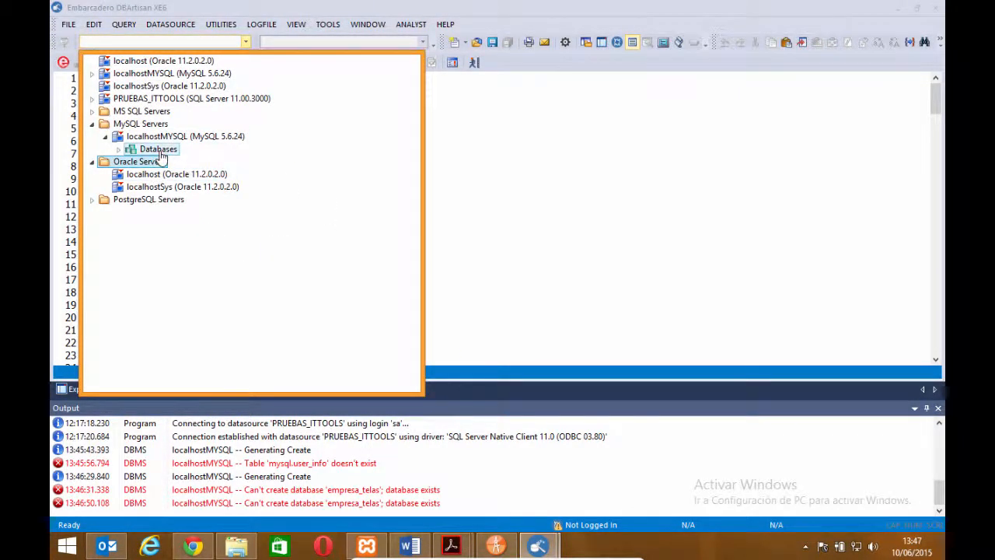
left_click(120, 149)
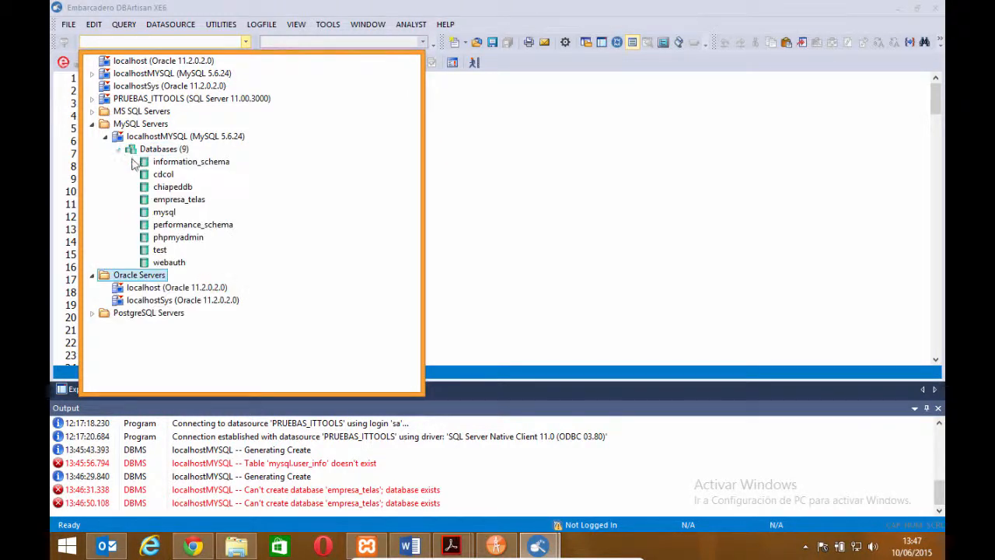
left_click(173, 201)
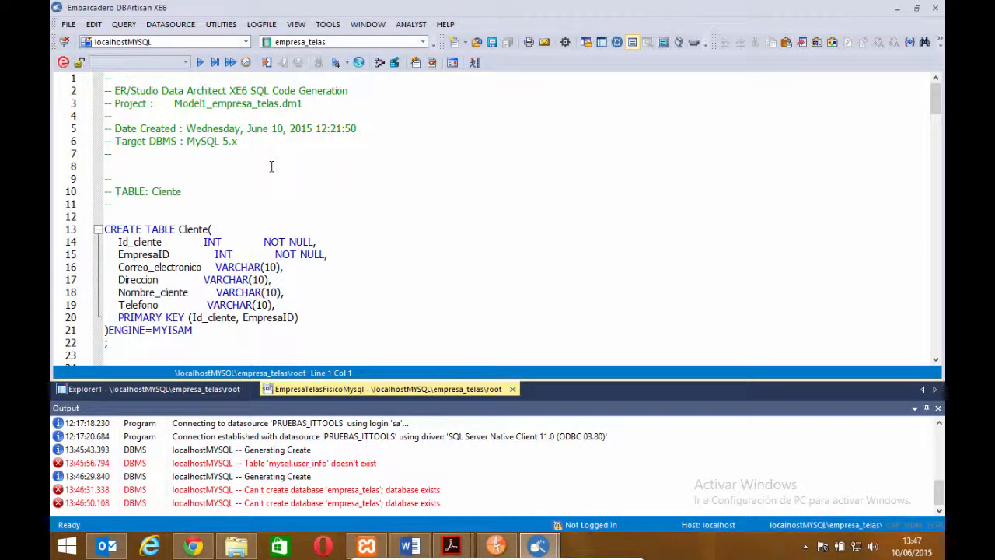
left_click(200, 62)
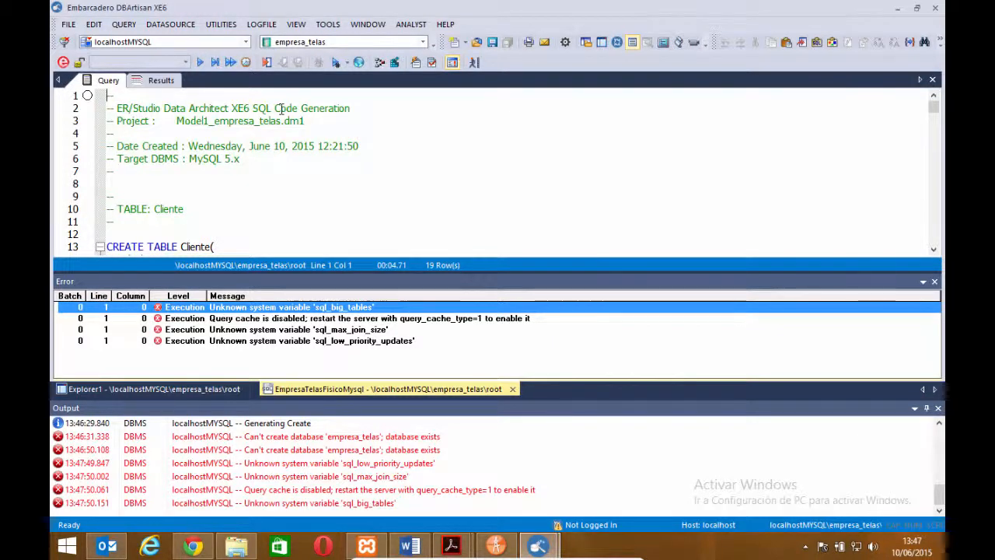
- Check the results of the script execution and return to its query text
left_click(153, 84)
left_click(108, 80)
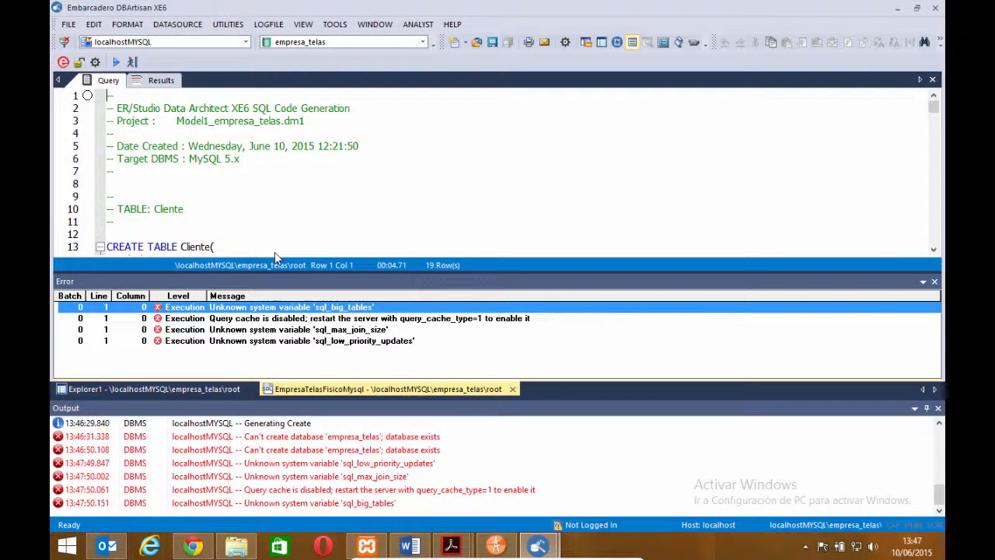
key("Down")
key("Down")
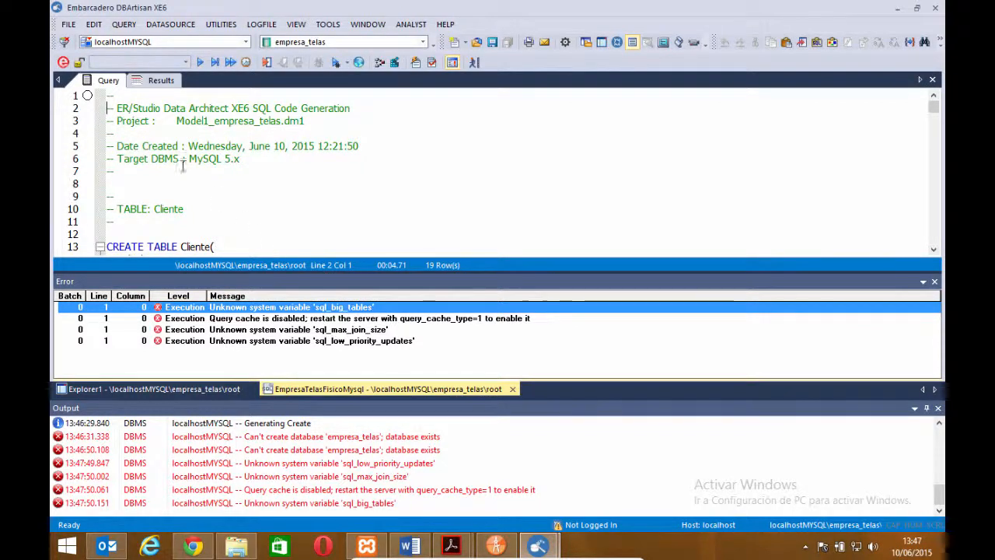
- Open a new, empty ISQL query window connected to the empresa_telas database on localhostMYSQL
left_click(69, 24)
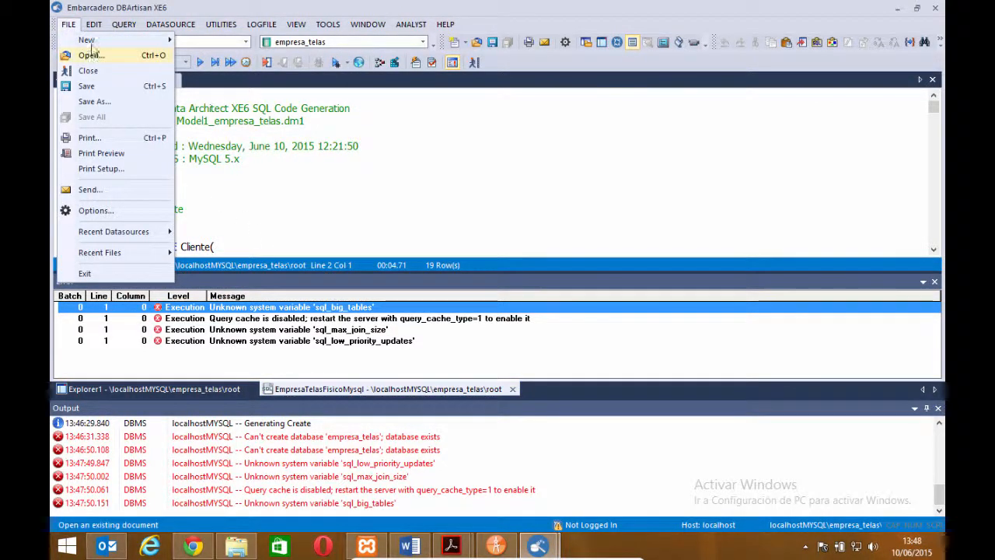
mouse_move(140, 40)
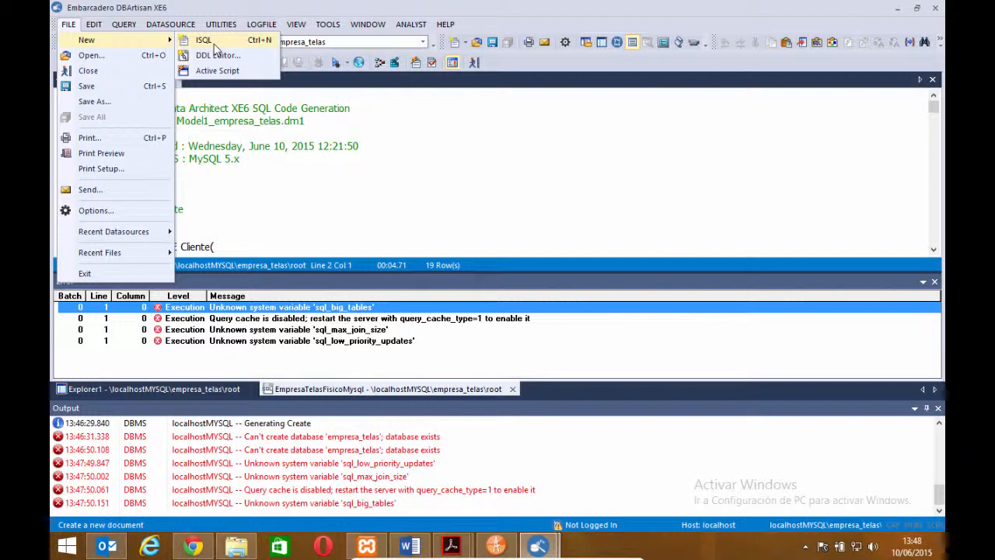
left_click(214, 41)
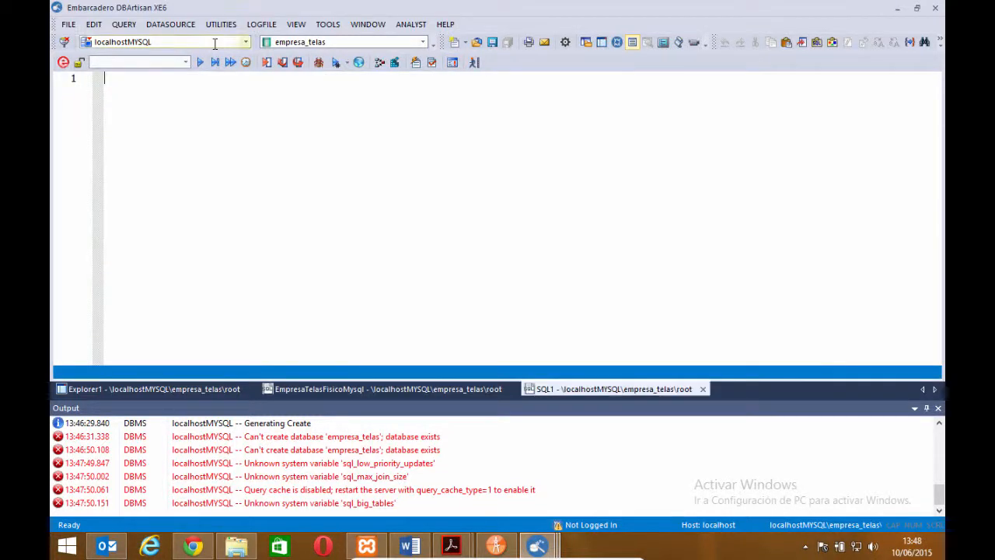
left_click(69, 24)
mouse_move(118, 41)
left_click(238, 133)
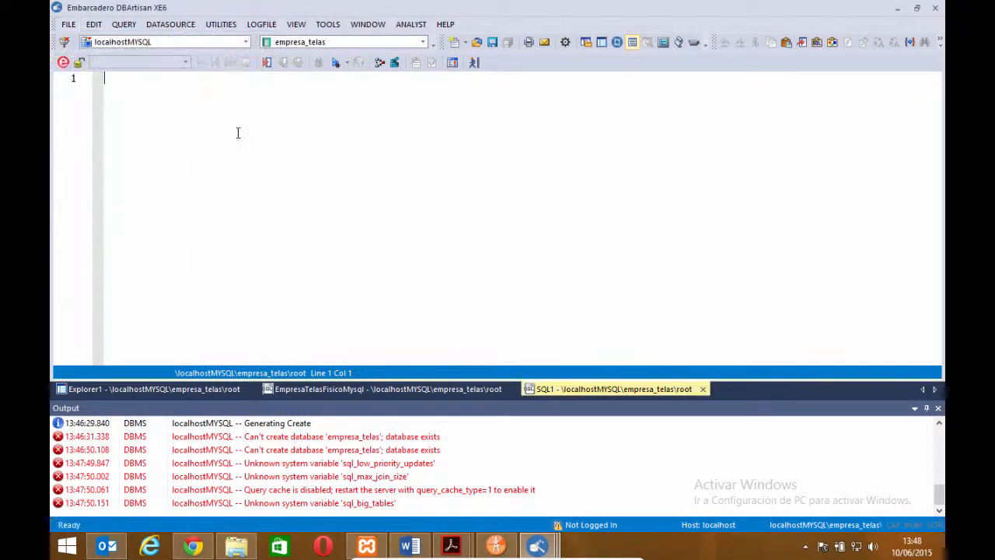
type("select * from")
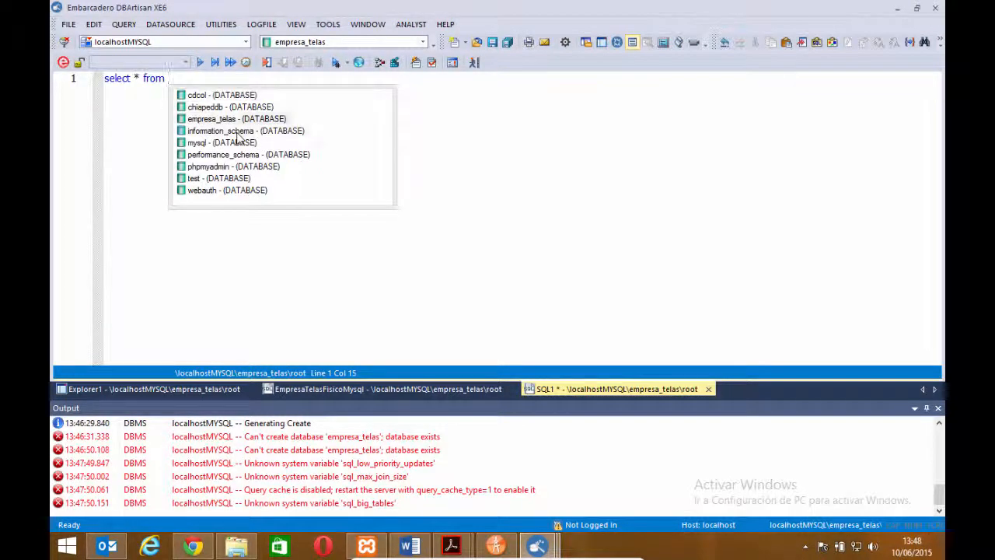
key("Return")
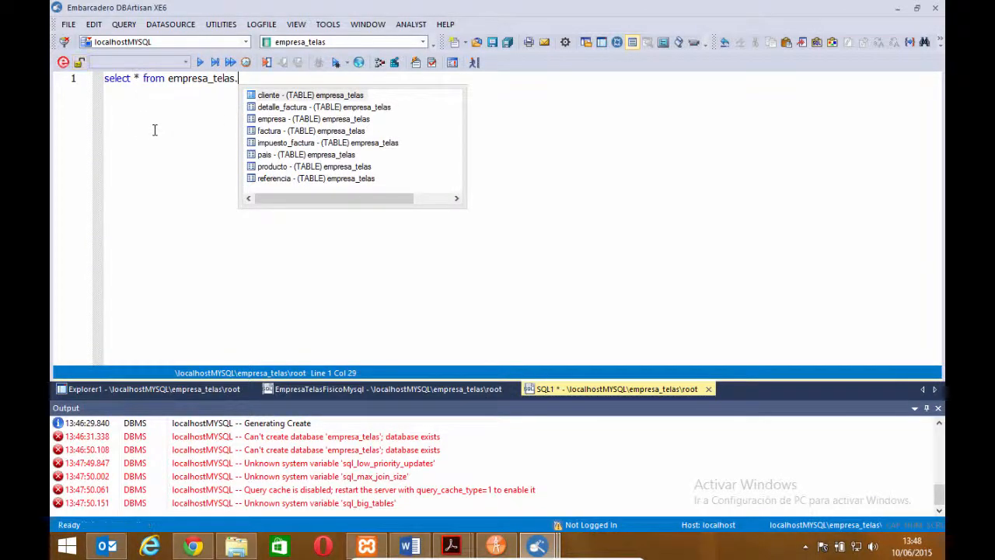
key("Escape")
key("ctrl+shift+Left")
key("ctrl+shift+Left")
key("ctrl+shift+Left")
key("ctrl+shift+Left")
key("ctrl+shift+Left")
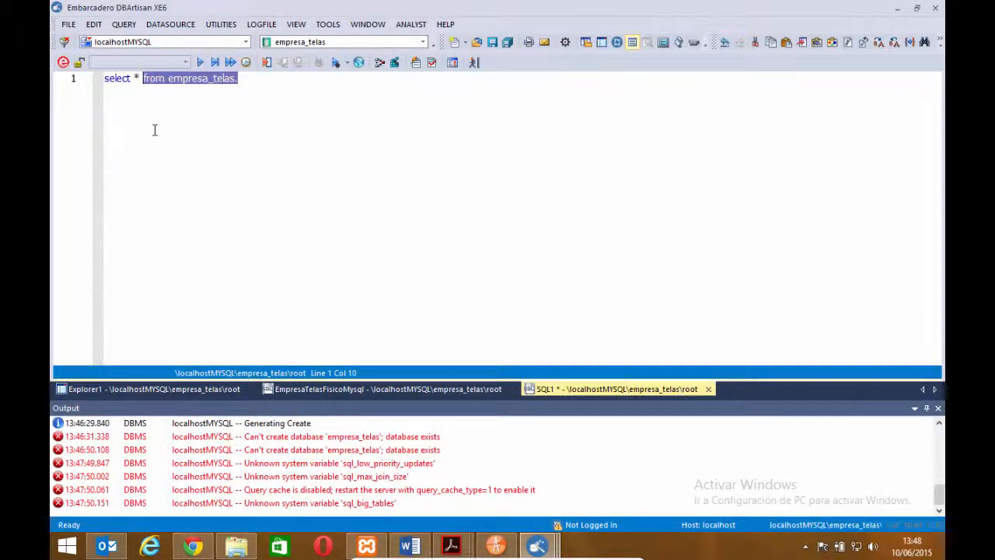
key("Delete")
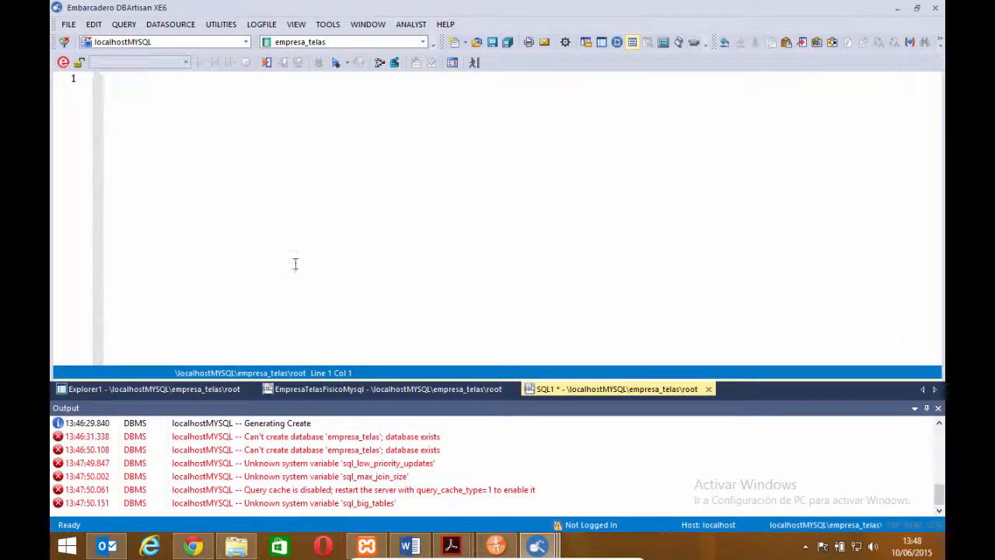
- Return to the database explorer, refresh the databases of localhostMYSQL and list the tables of empresa_telas
left_click(355, 391)
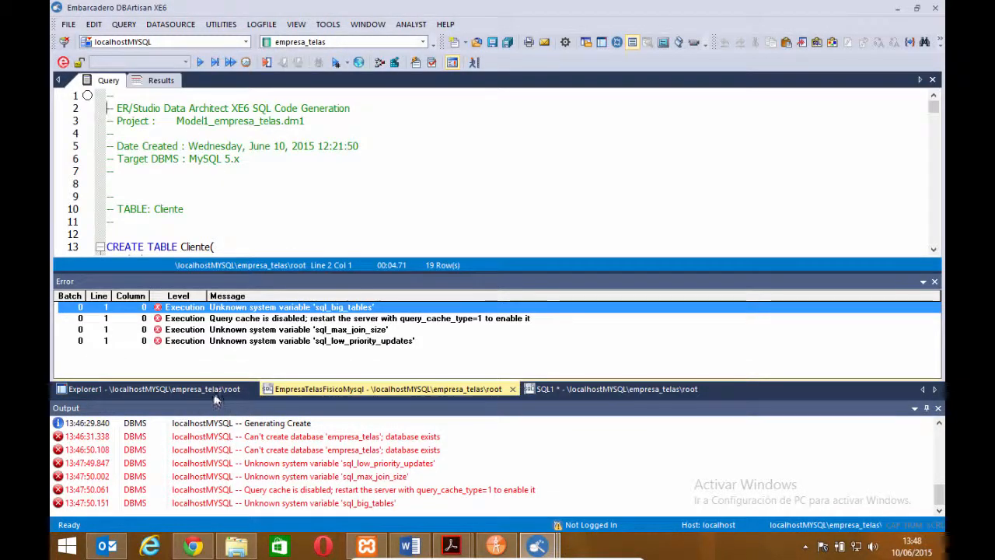
left_click(215, 393)
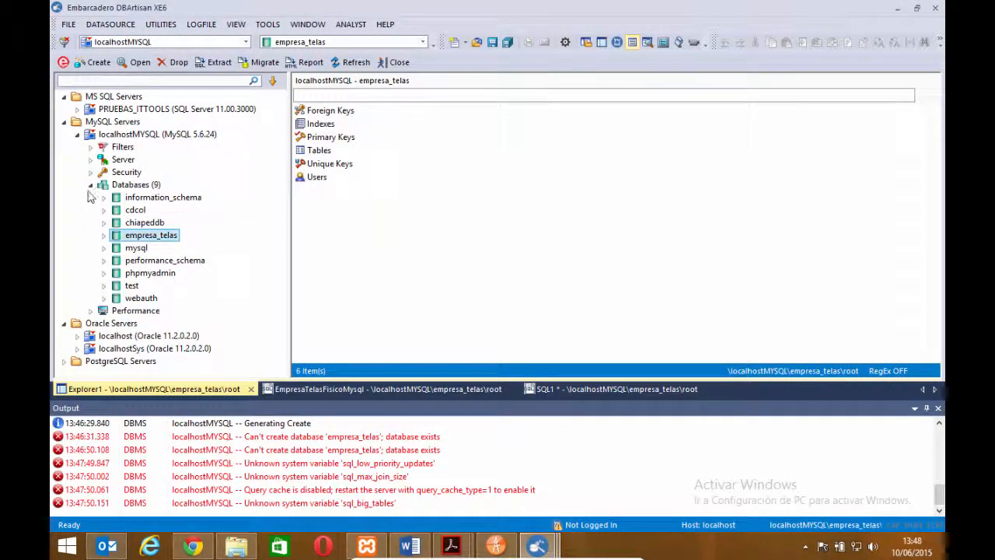
left_click(104, 235)
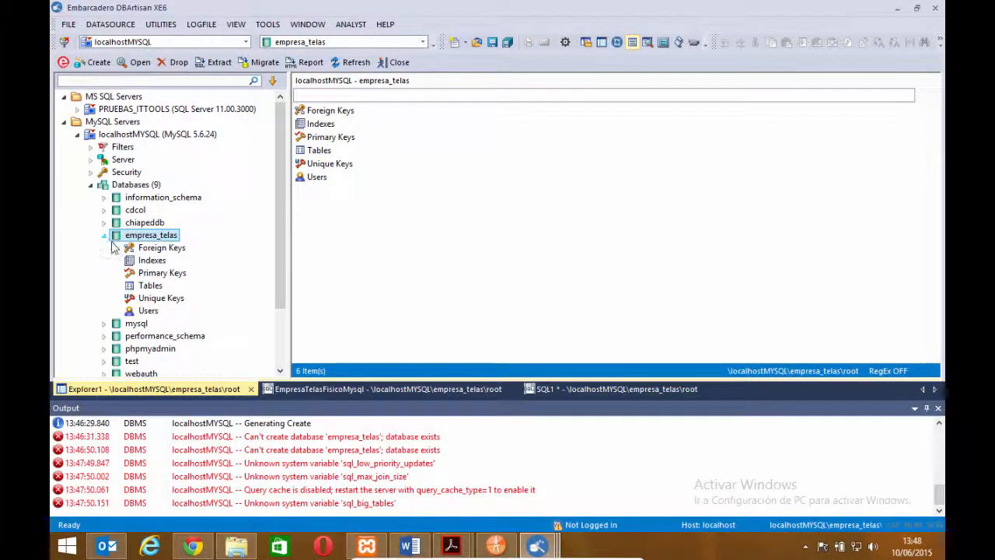
left_click(155, 285)
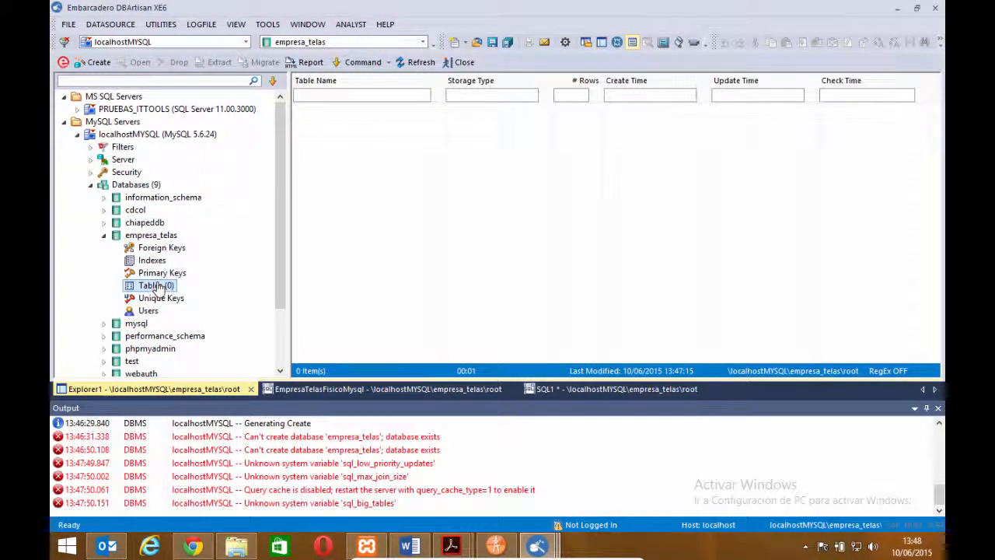
left_click(139, 187)
right_click(148, 186)
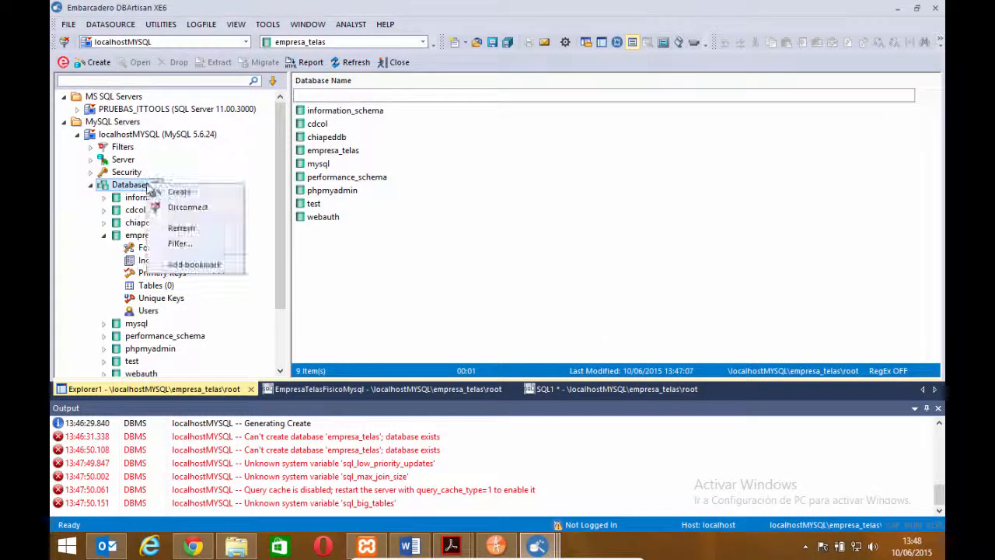
left_click(181, 229)
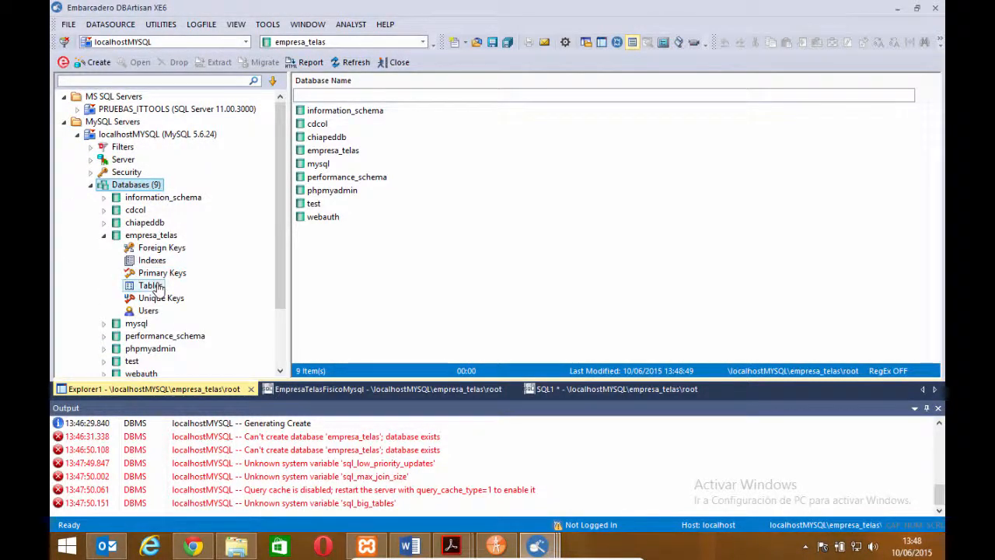
left_click(151, 287)
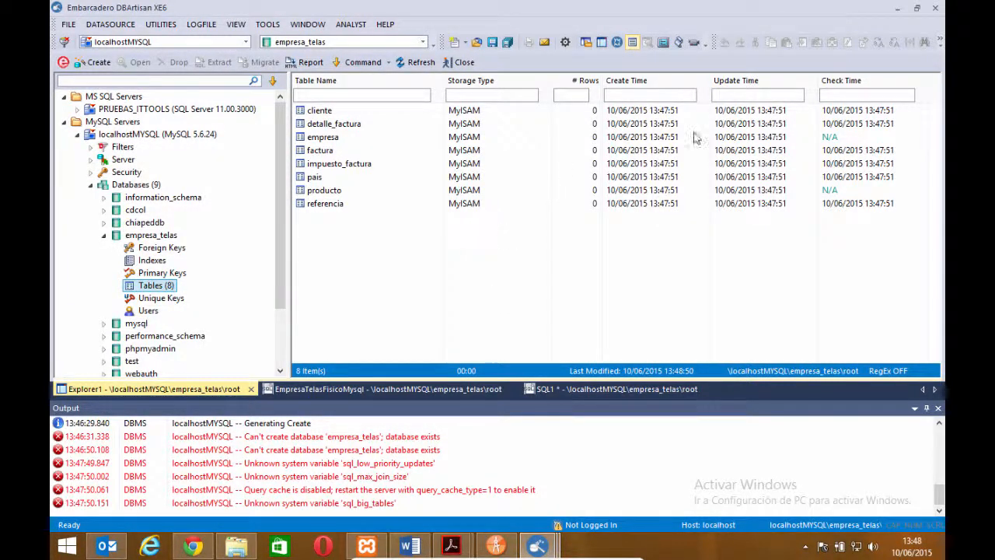
left_click(544, 163)
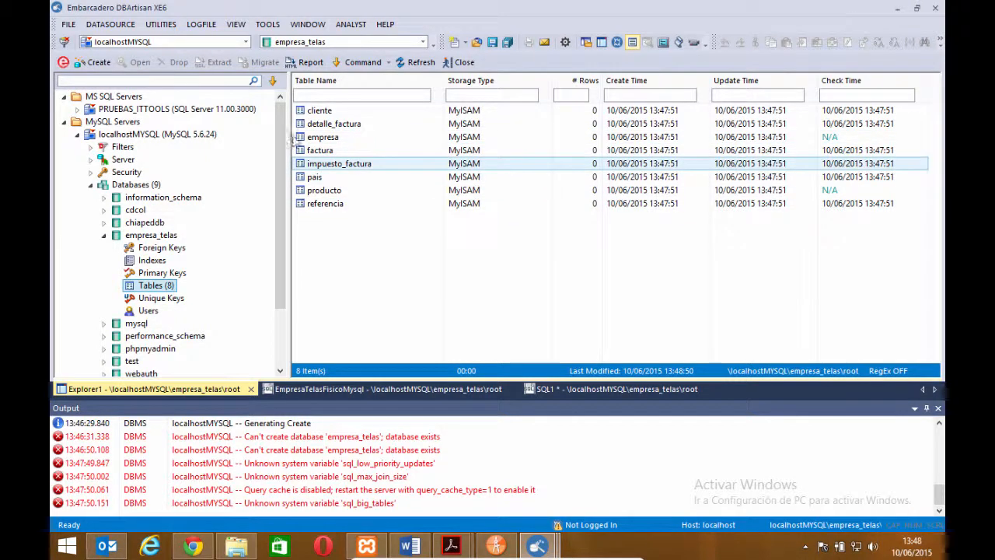
left_click(331, 203)
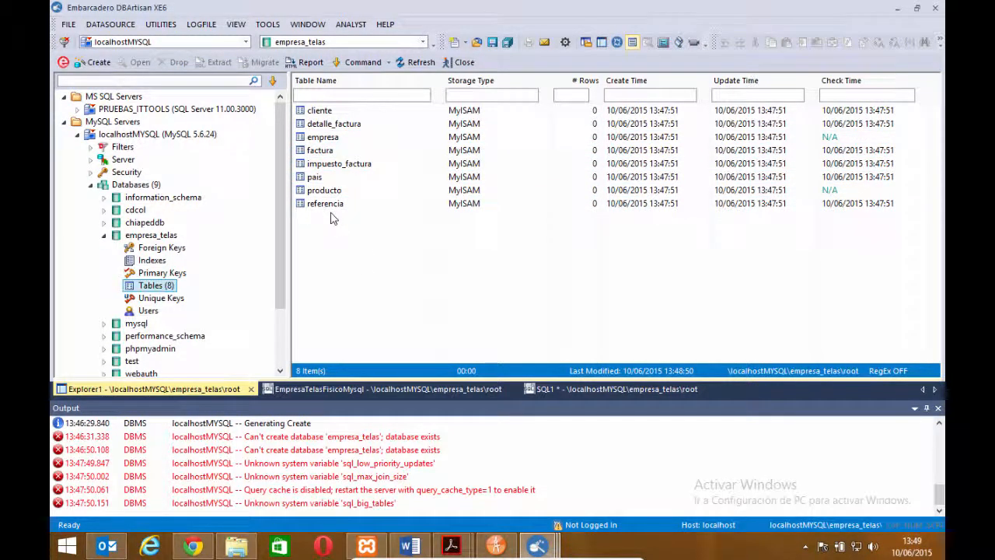
- Compare the EmpresaTelasFisicoMysql diagram in ER/Studio with the empresa_telas table list in DBArtisan
mouse_move(496, 550)
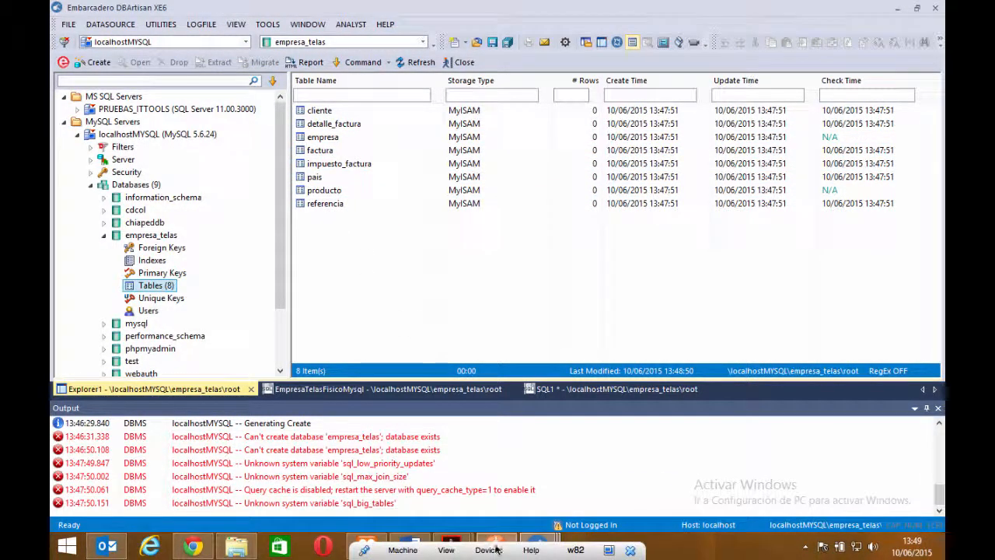
left_click(490, 549)
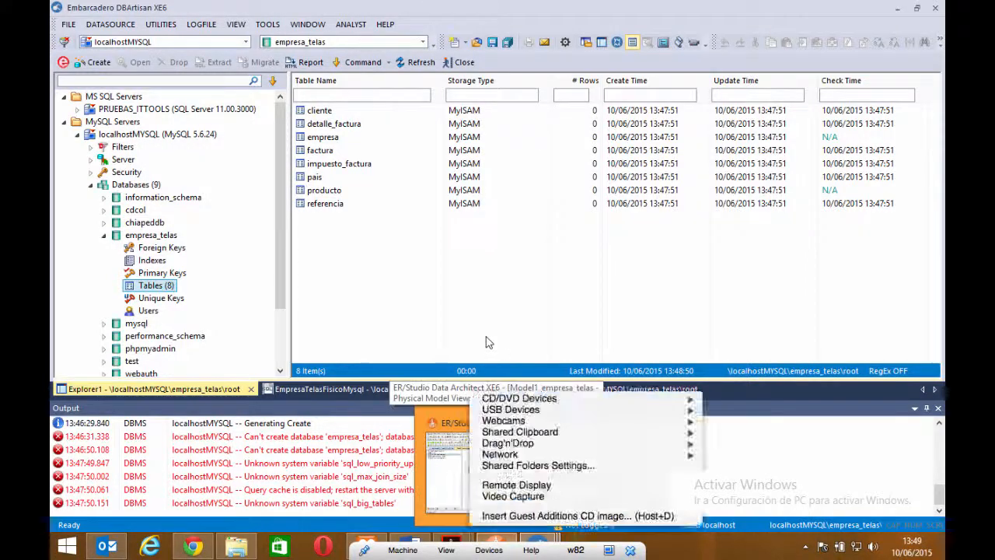
mouse_move(495, 545)
left_click(478, 473)
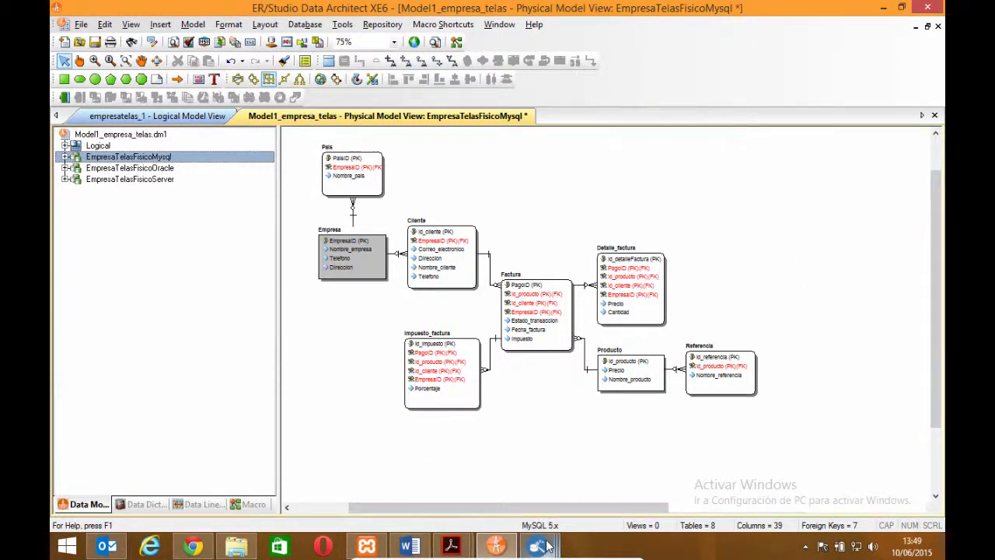
mouse_move(495, 544)
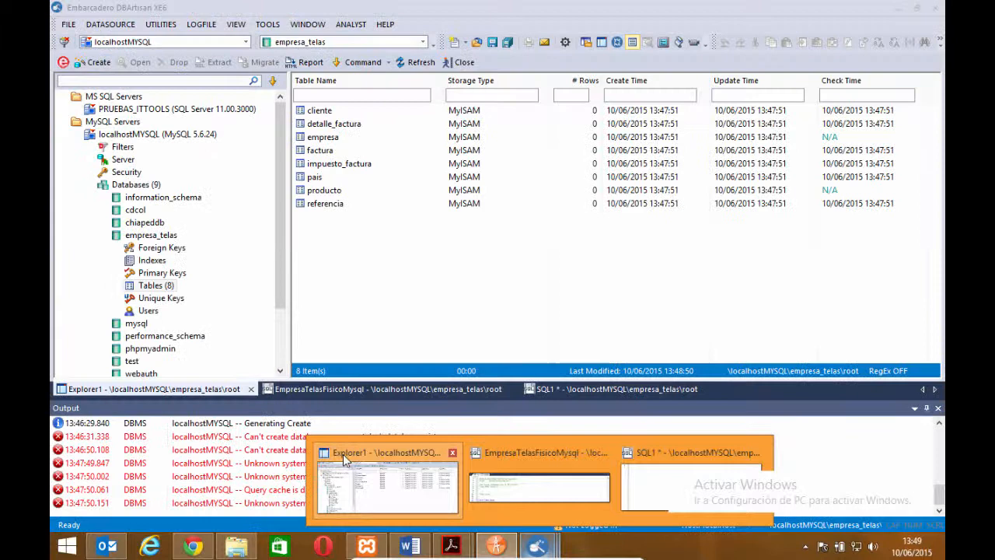
left_click(343, 455)
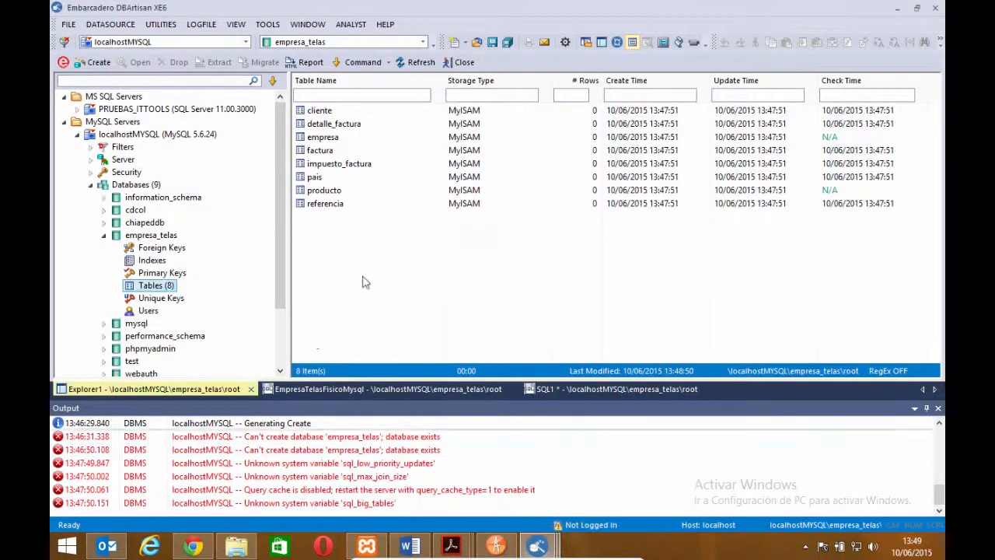
left_click(498, 546)
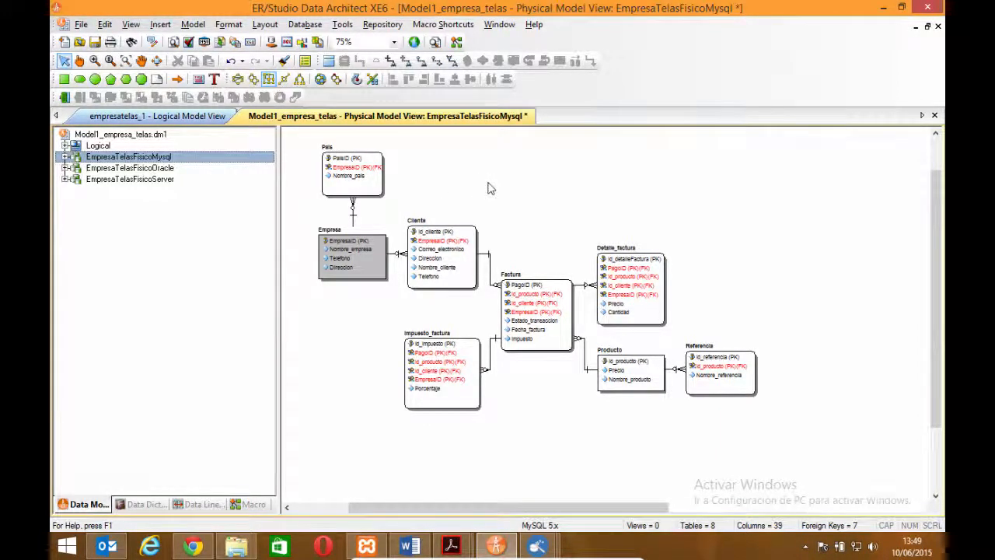
left_click(542, 545)
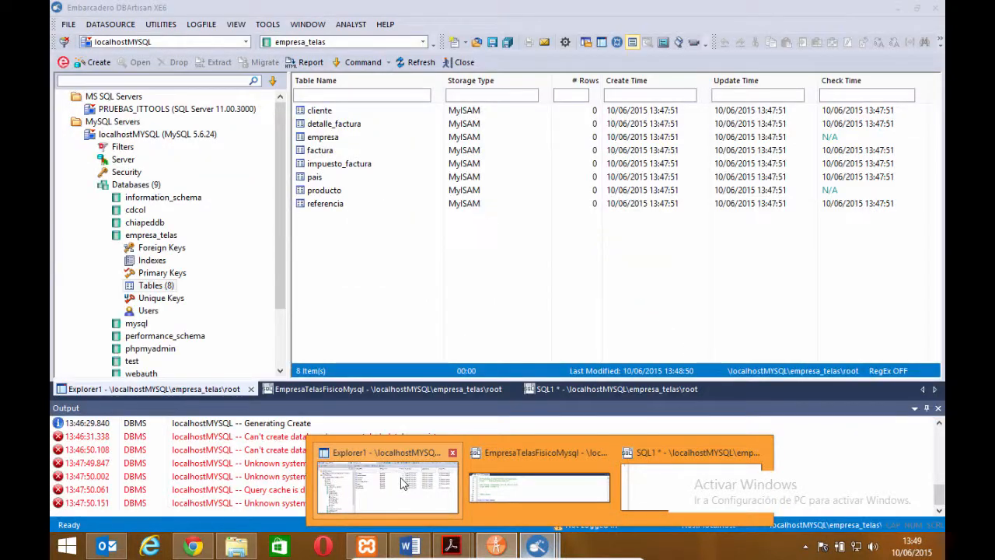
left_click(402, 482)
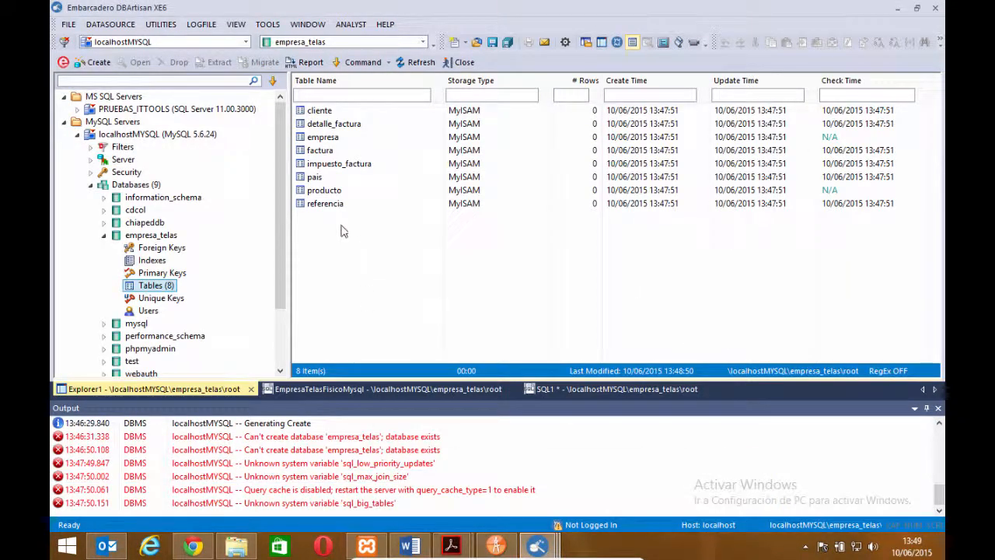
- Open the pais table of empresa_telas and examine the attributes of its PaisID, EmpresaID and Nombre_pais columns
left_click(315, 177)
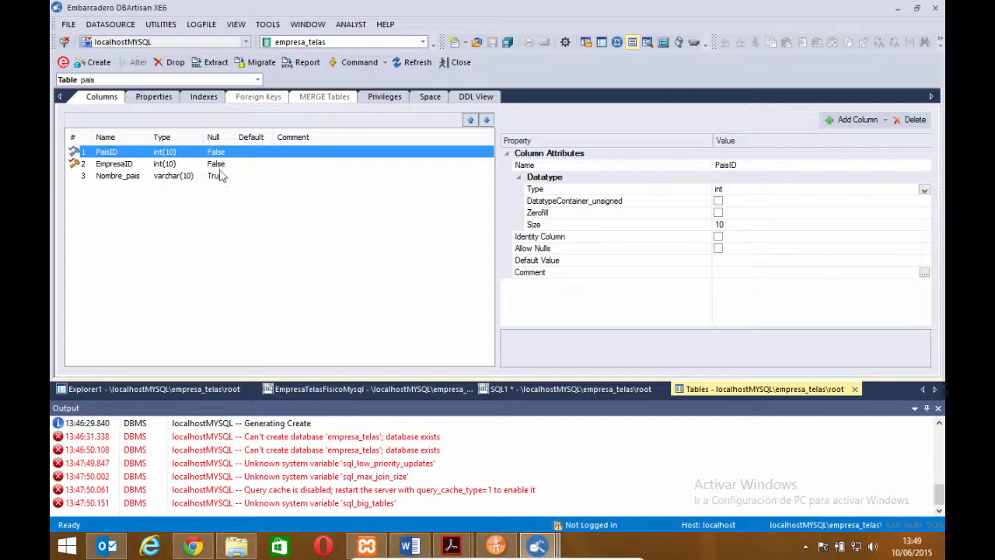
left_click(141, 167)
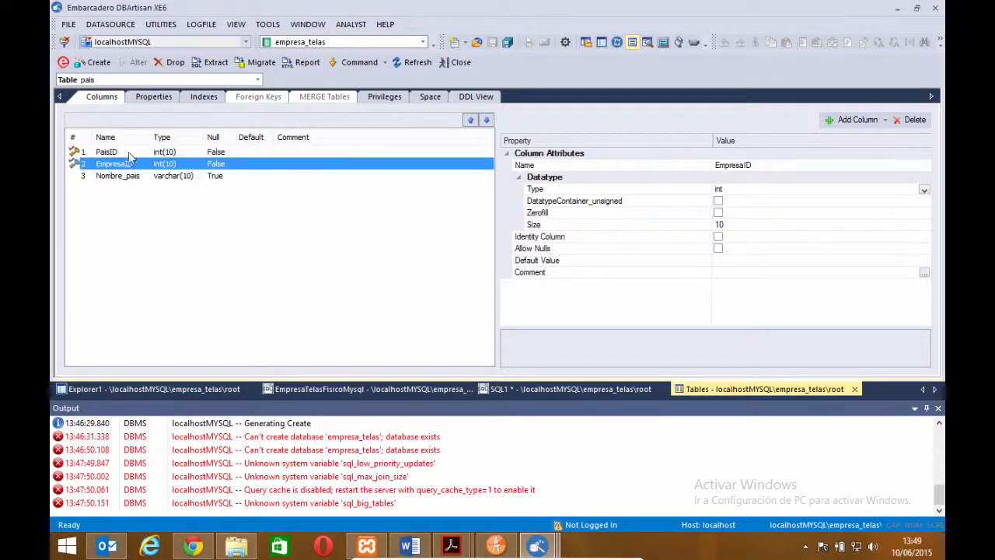
left_click(107, 155)
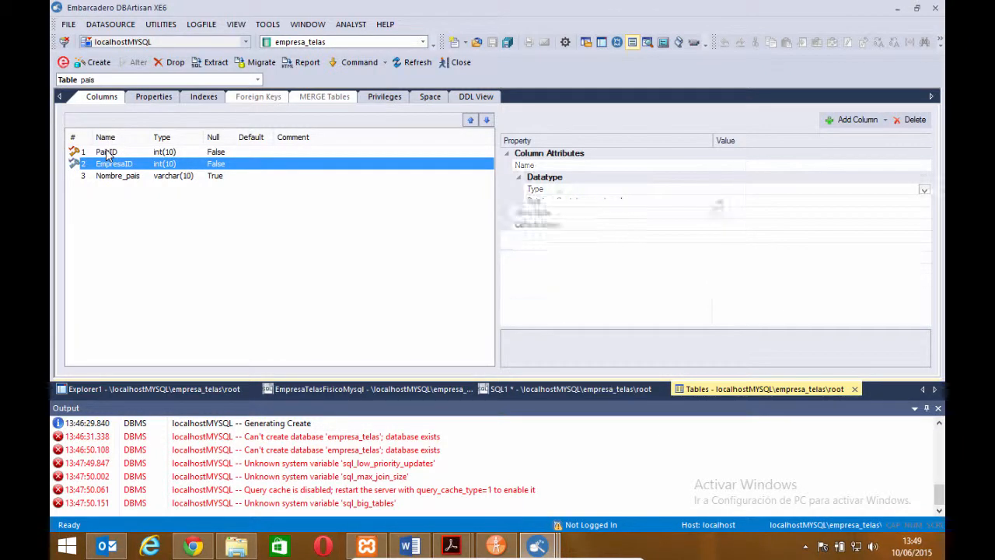
left_click(115, 165)
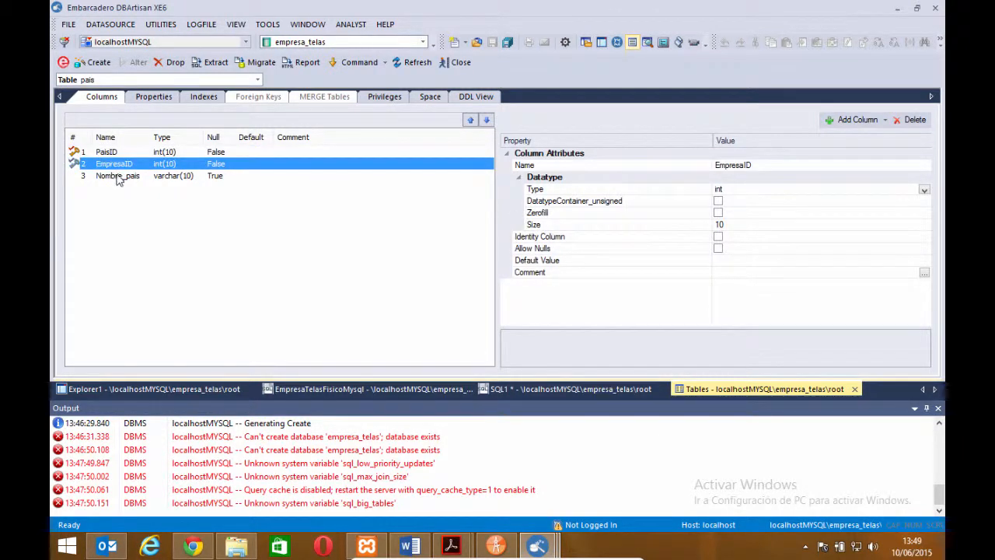
left_click(122, 177)
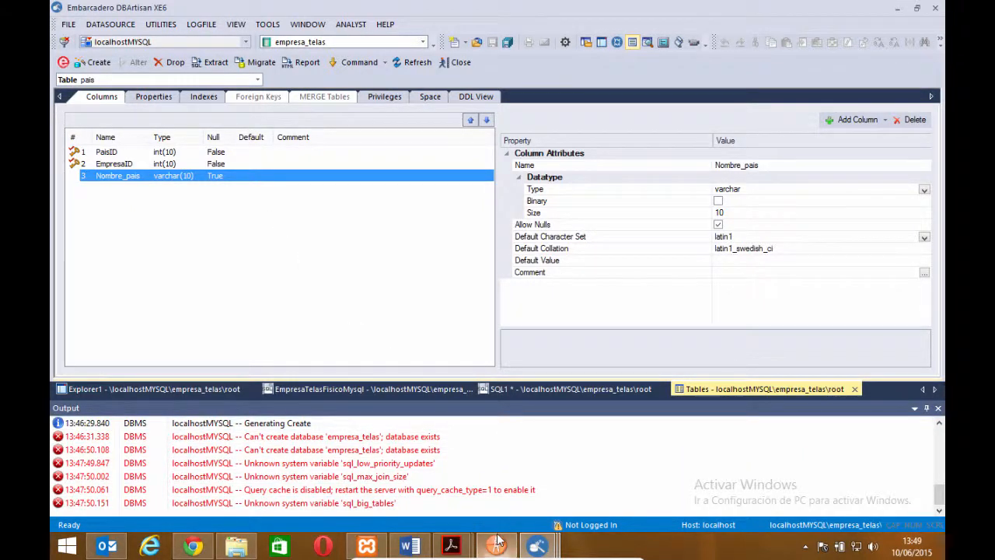
- Switch to ER/Studio, check the column datatypes of the Pais table in the Table Editor, and return to the DBArtisan explorer
left_click(496, 545)
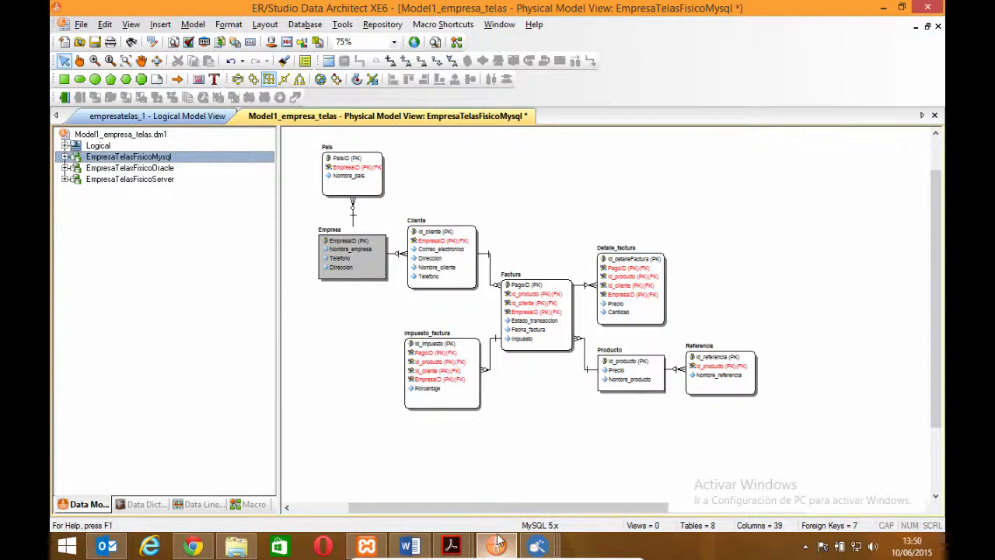
left_click(363, 172)
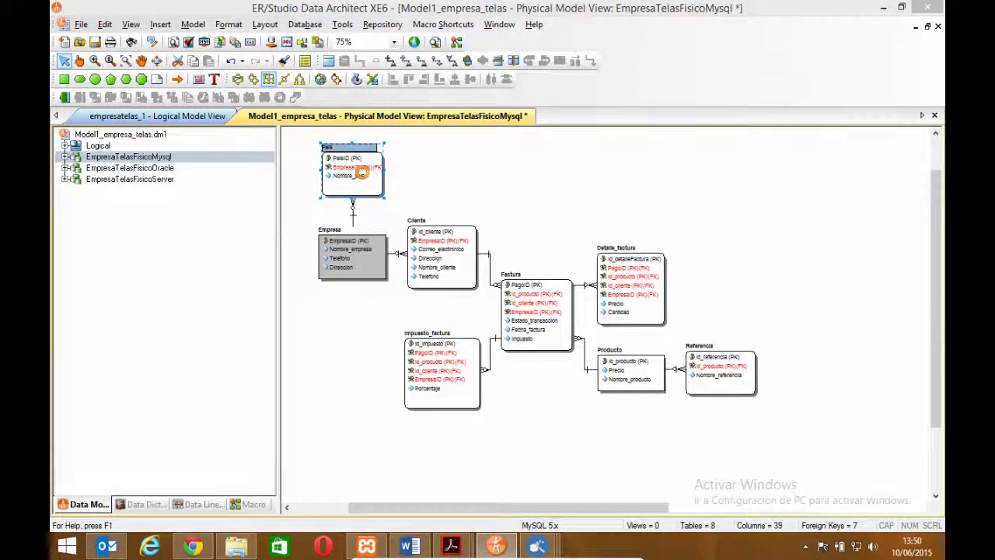
double_click(362, 172)
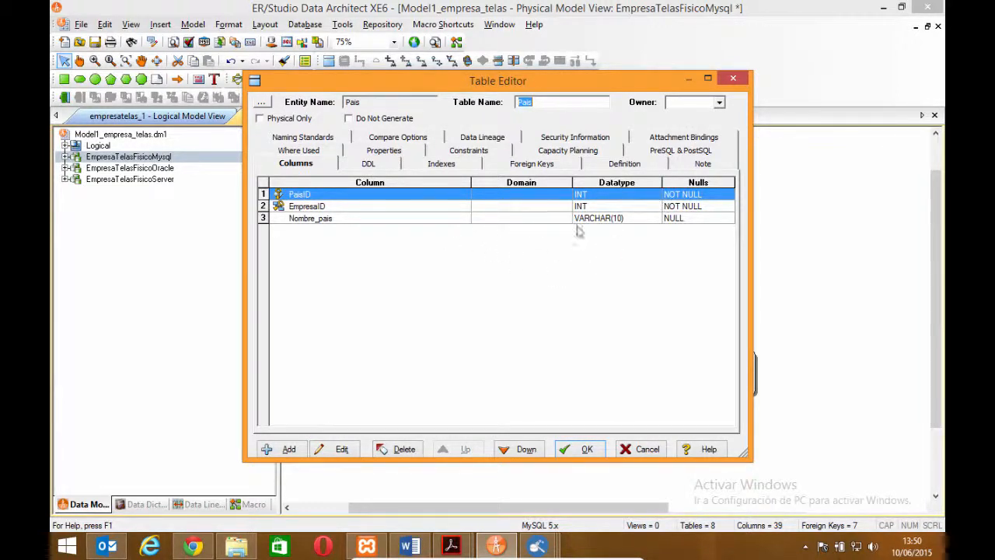
left_click(733, 80)
left_click(536, 551)
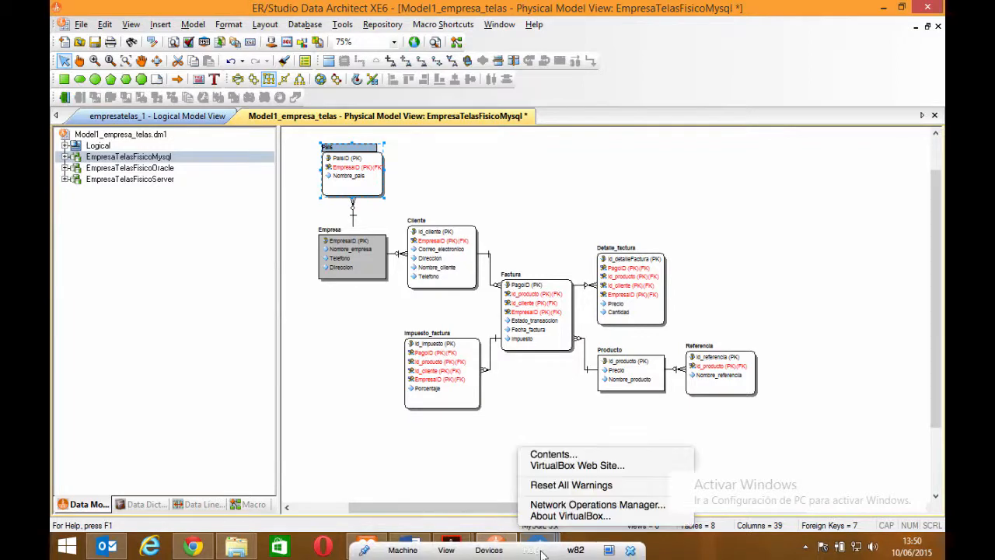
left_click(348, 484)
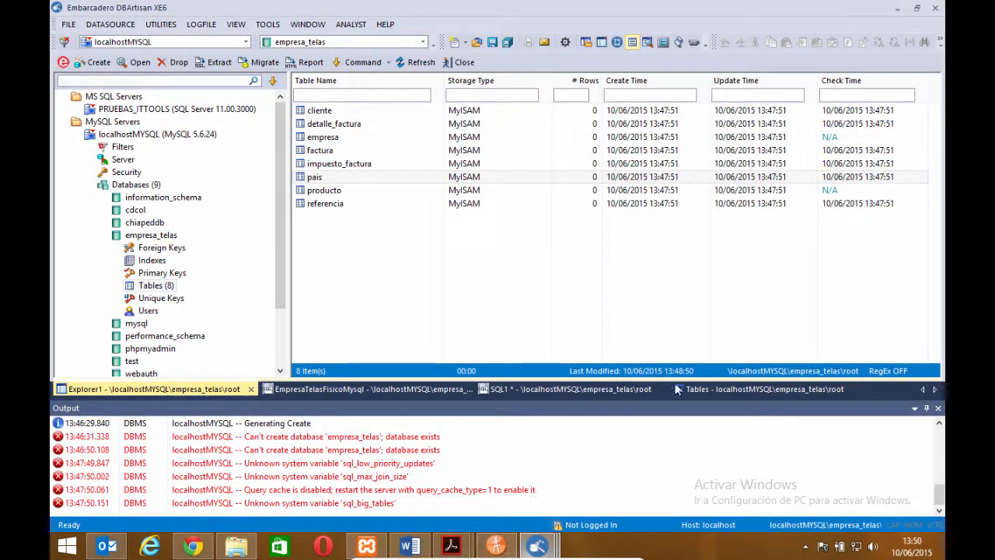
- Close the pais table editor, the SQL1 script without saving its changes, and the EmpresaTelasFisicoMysql script, leaving only the explorer open
left_click(730, 392)
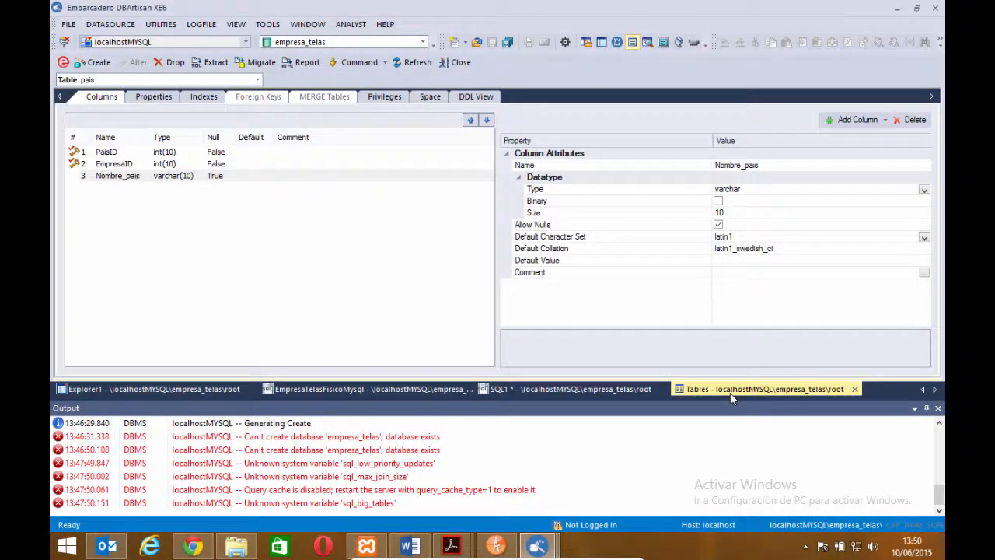
left_click(855, 389)
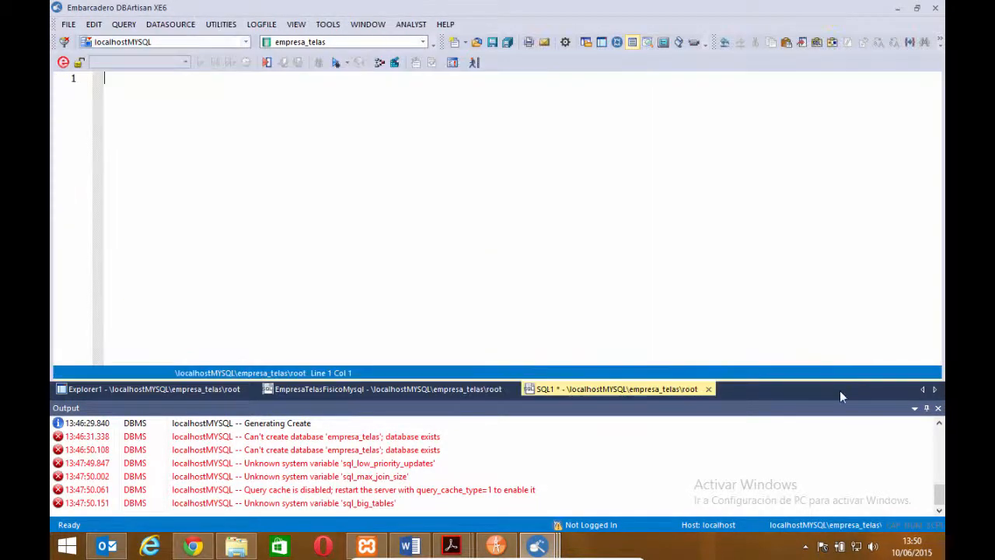
left_click(708, 389)
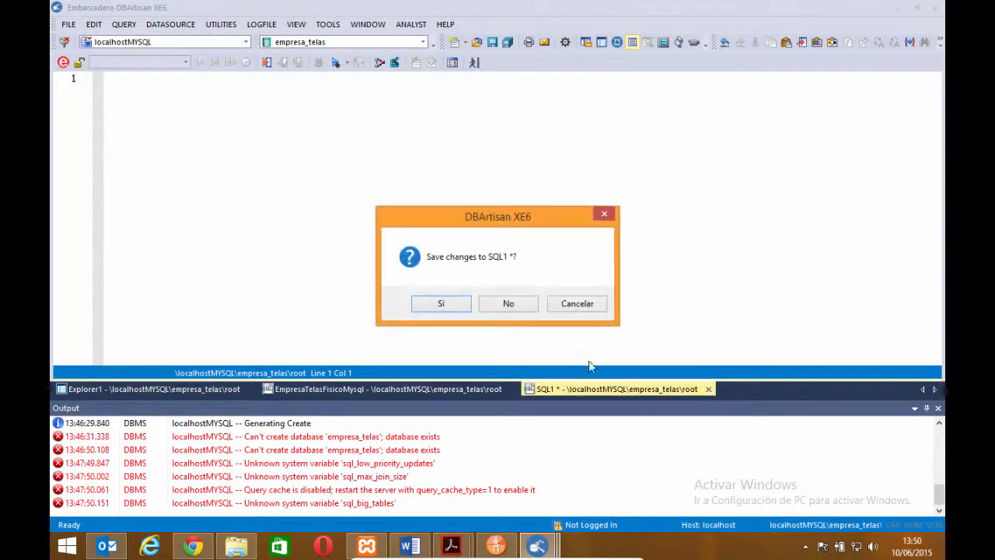
left_click(502, 303)
left_click(513, 390)
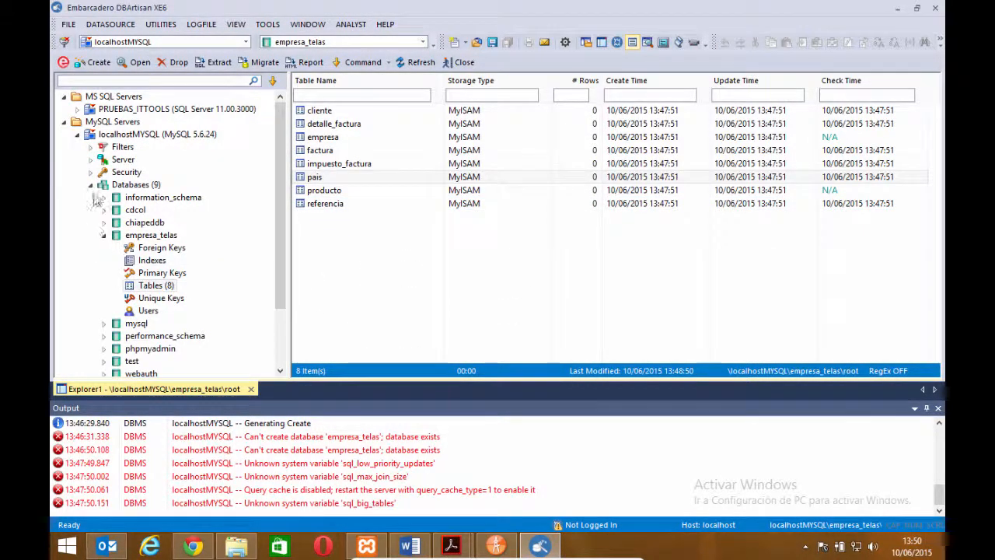
- Collapse the empresa_telas database, the Databases node and the localhostMYSQL server in the explorer tree
left_click(104, 235)
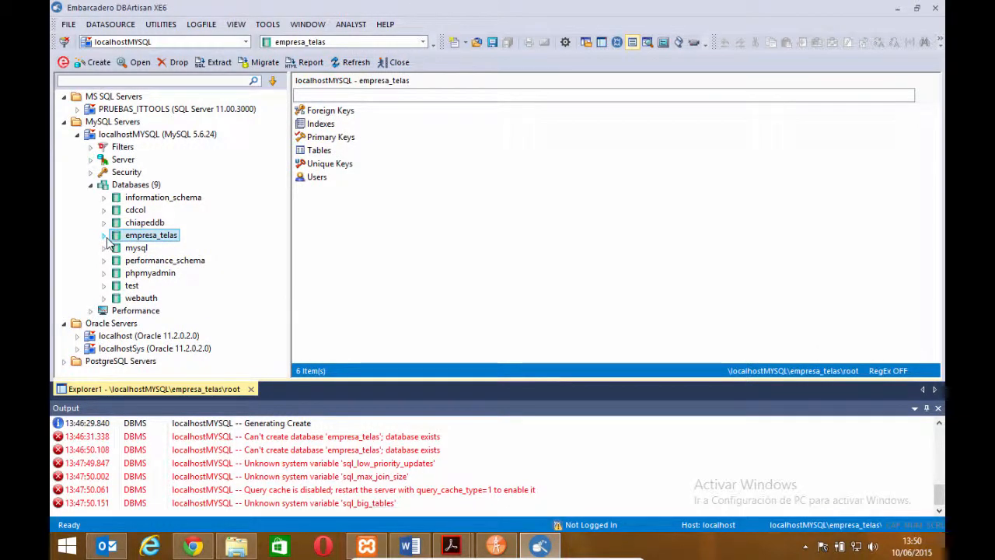
left_click(91, 186)
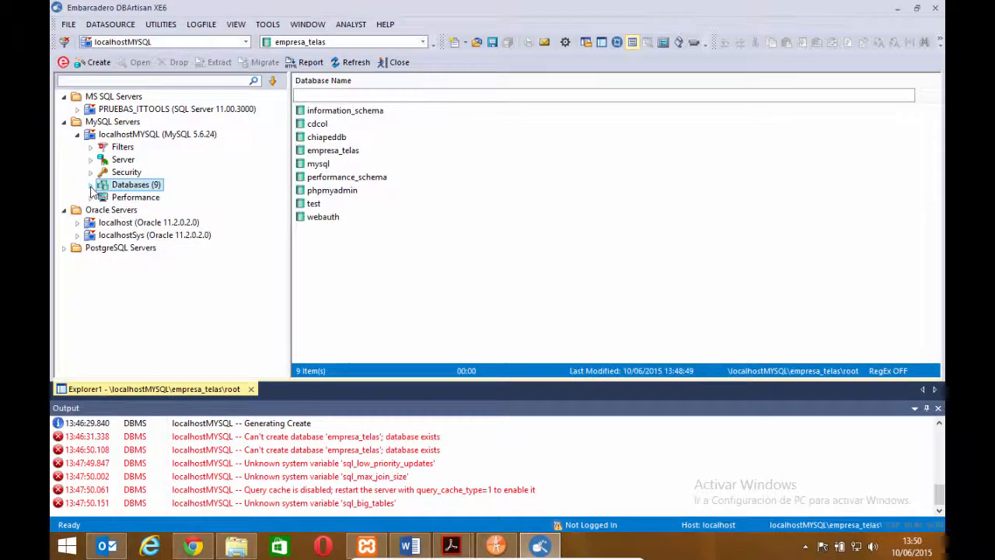
left_click(75, 136)
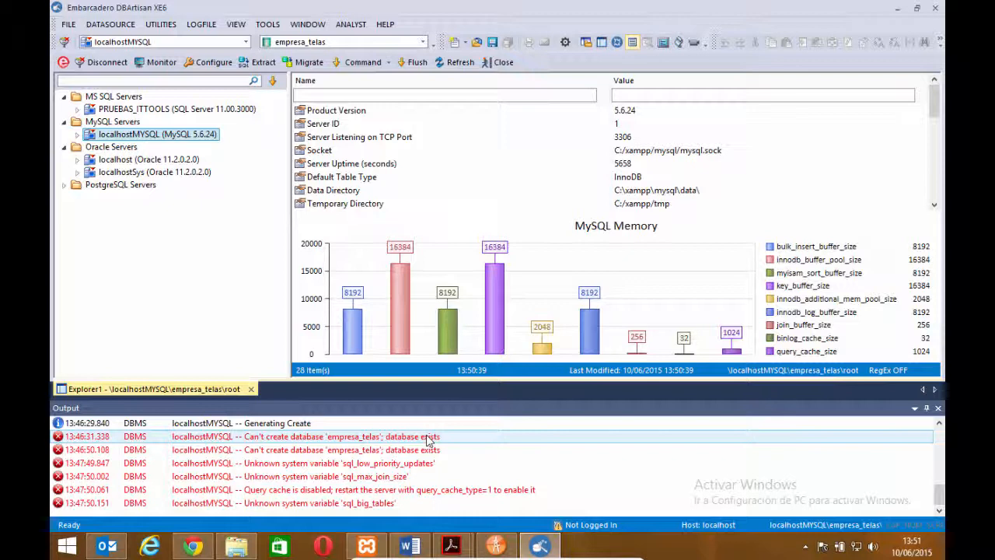
- Review the earlier localhostMYSQL messages in the output log and switch to the Model1_empresa_telas physical models in ER/Studio
left_click(318, 425)
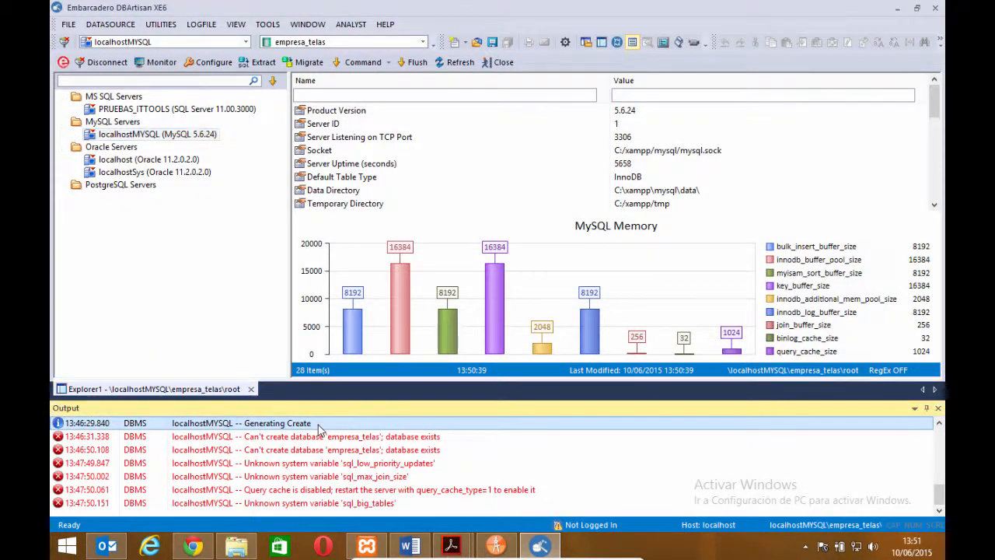
scroll(318, 428, "up", 2)
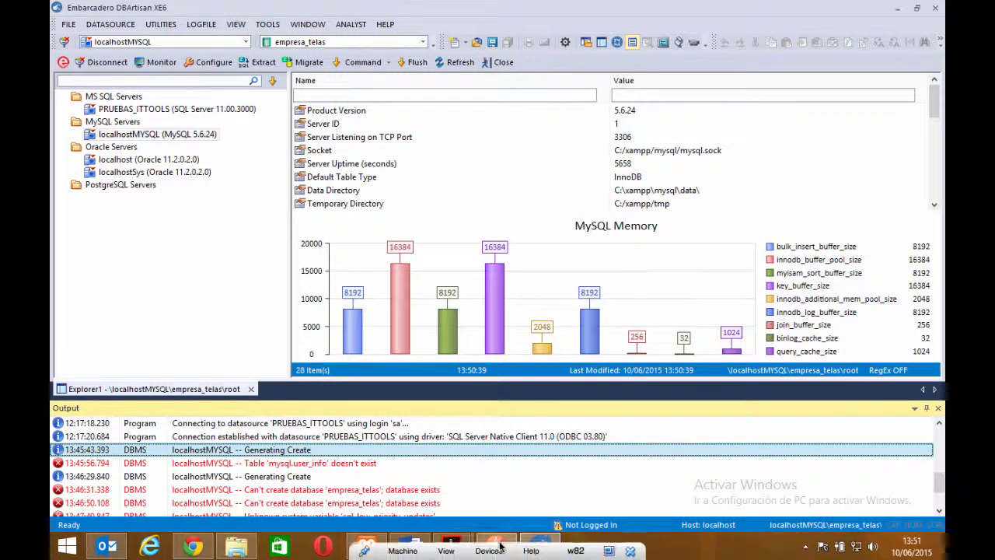
left_click(504, 542)
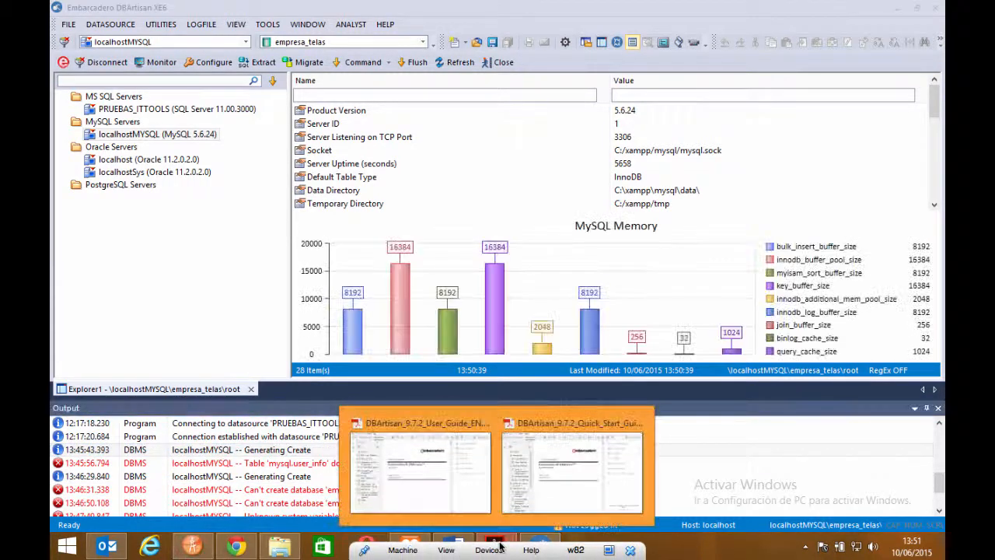
left_click(192, 547)
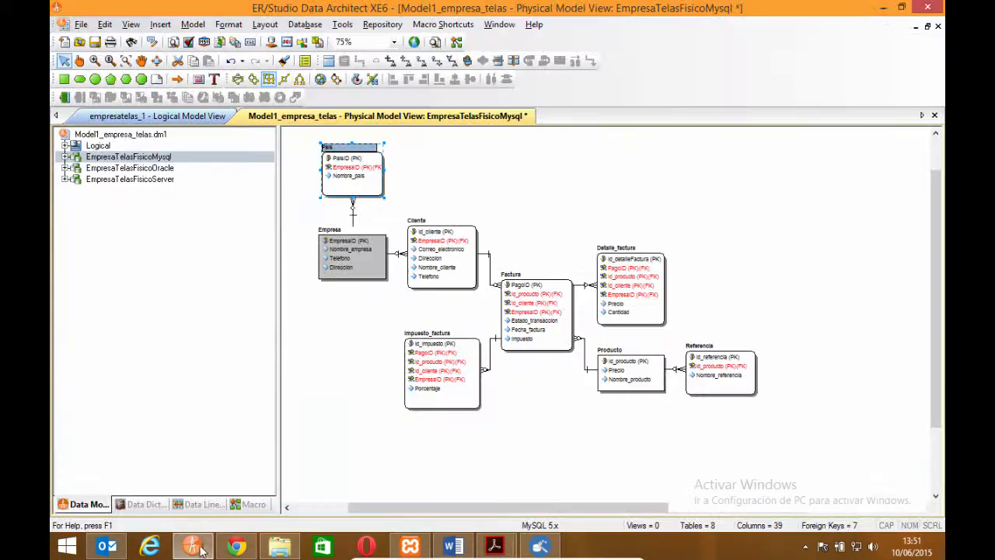
left_click(168, 168)
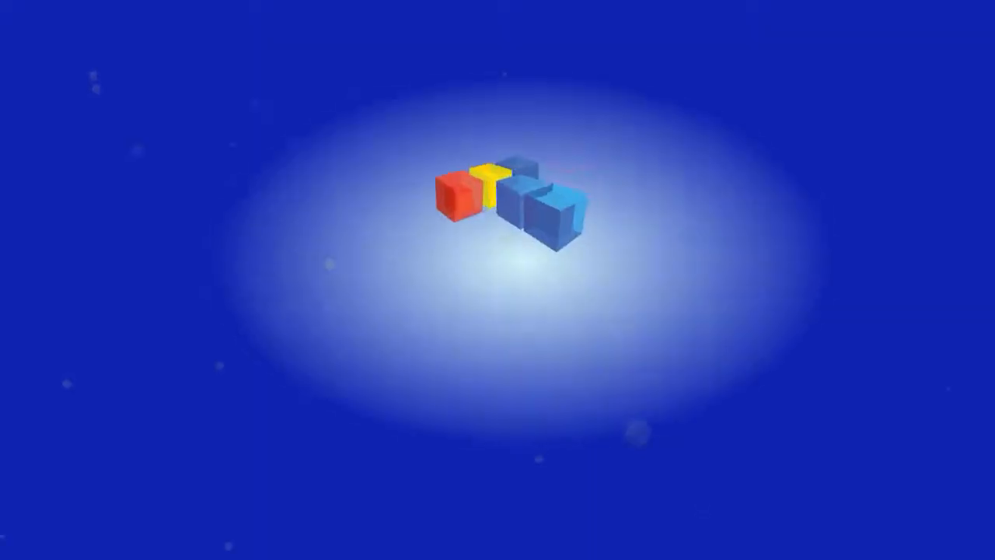